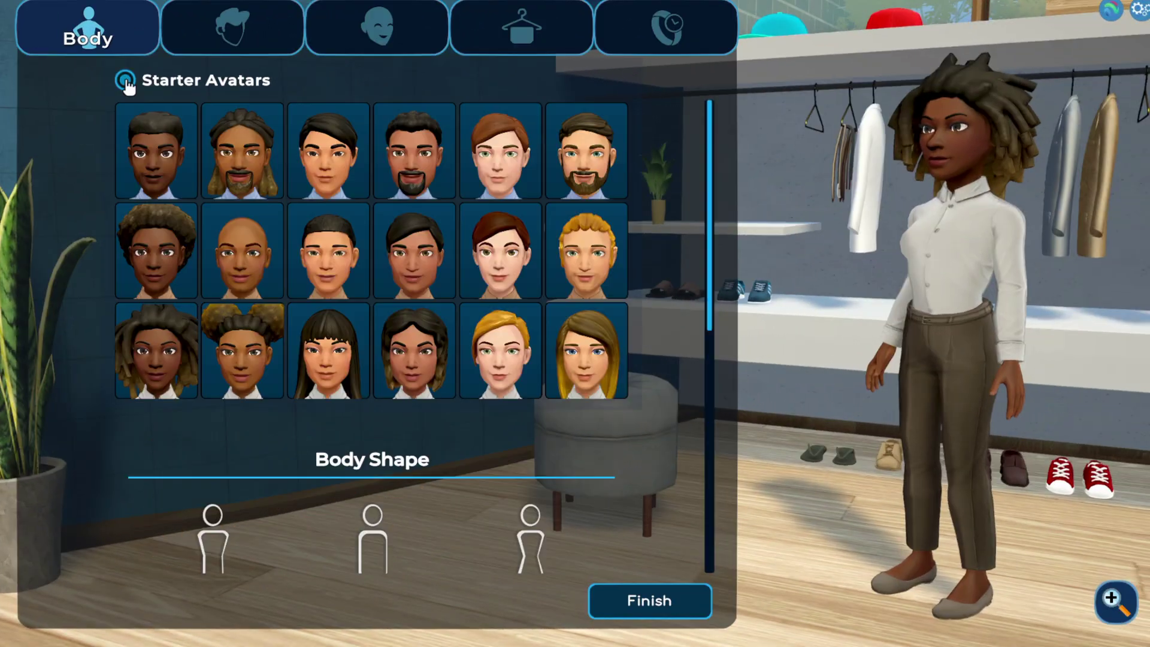
Step: Preview a dozen starter avatars, ending on a male figure in a tan shirt and dark trousers
{"action": "left_click", "coordinate": [156, 251]}
{"action": "left_click", "coordinate": [156, 150]}
{"action": "left_click", "coordinate": [240, 154]}
{"action": "left_click", "coordinate": [233, 235]}
{"action": "left_click", "coordinate": [242, 350]}
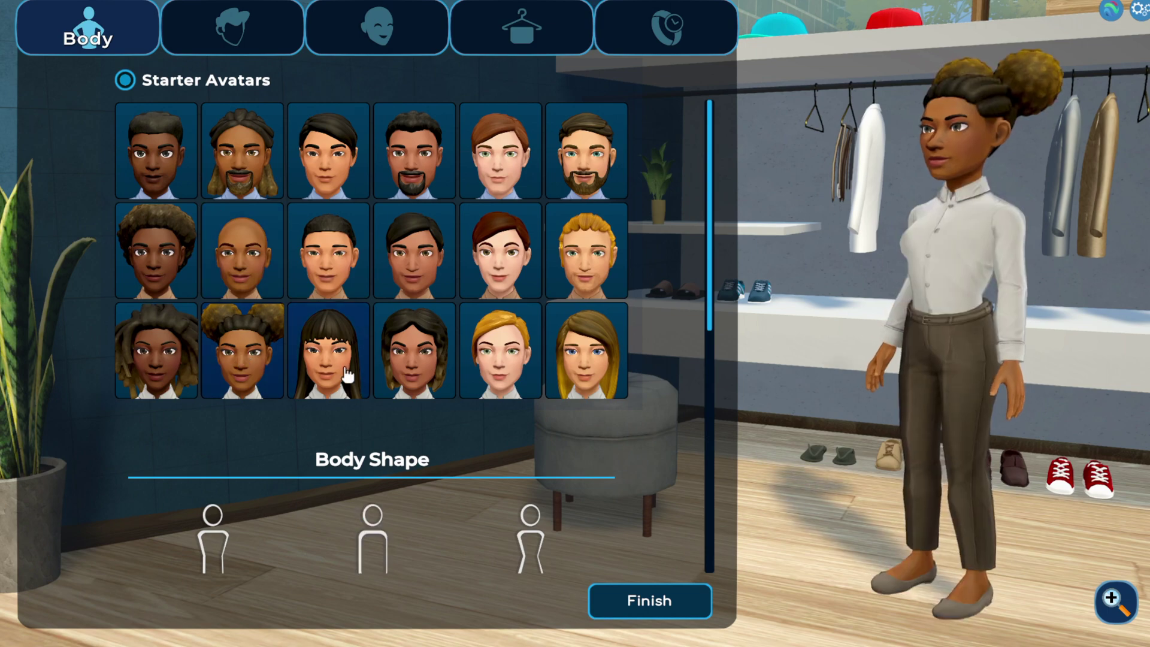
{"action": "left_click", "coordinate": [328, 351]}
{"action": "left_click", "coordinate": [362, 161]}
{"action": "left_click", "coordinate": [419, 179]}
{"action": "left_click", "coordinate": [411, 249]}
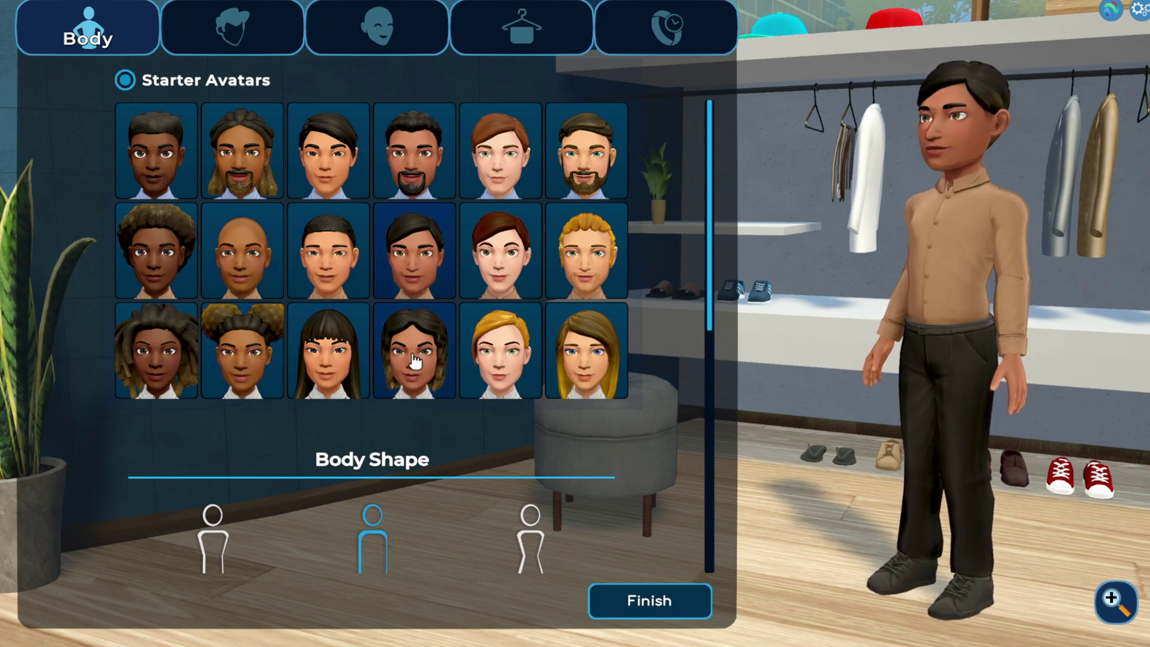
{"action": "left_click", "coordinate": [503, 356]}
{"action": "left_click", "coordinate": [500, 252]}
{"action": "left_click", "coordinate": [482, 185]}
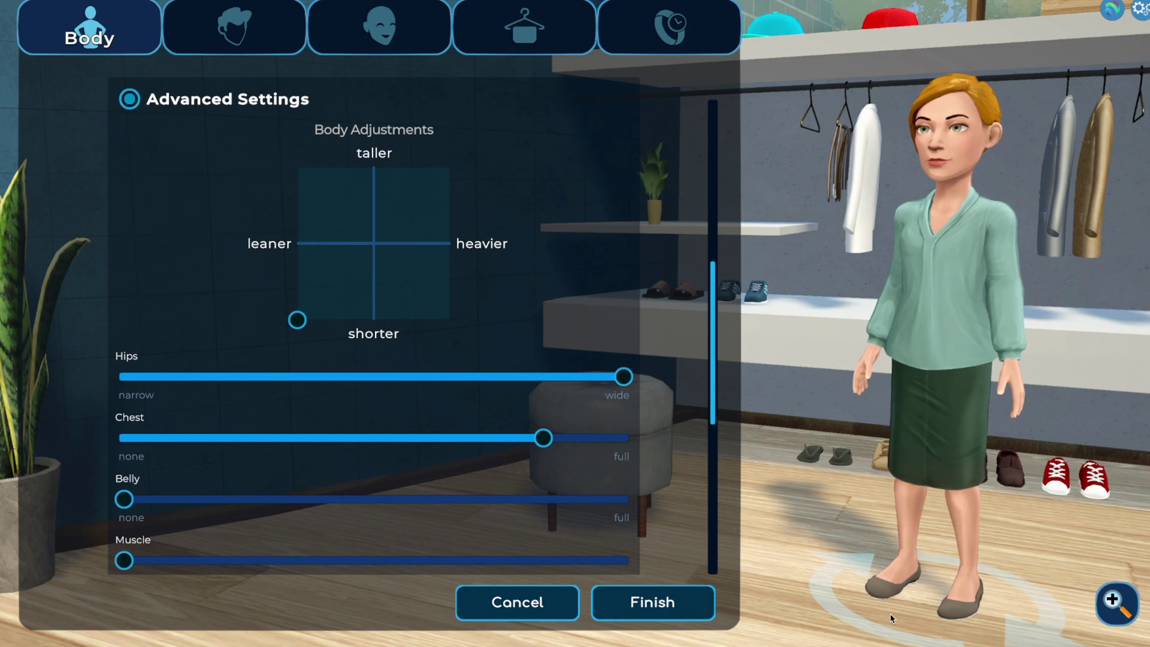
Step: Rotate and zoom the preview to inspect the avatar, then pick the middle body shape
{"action": "key", "text": "Right"}
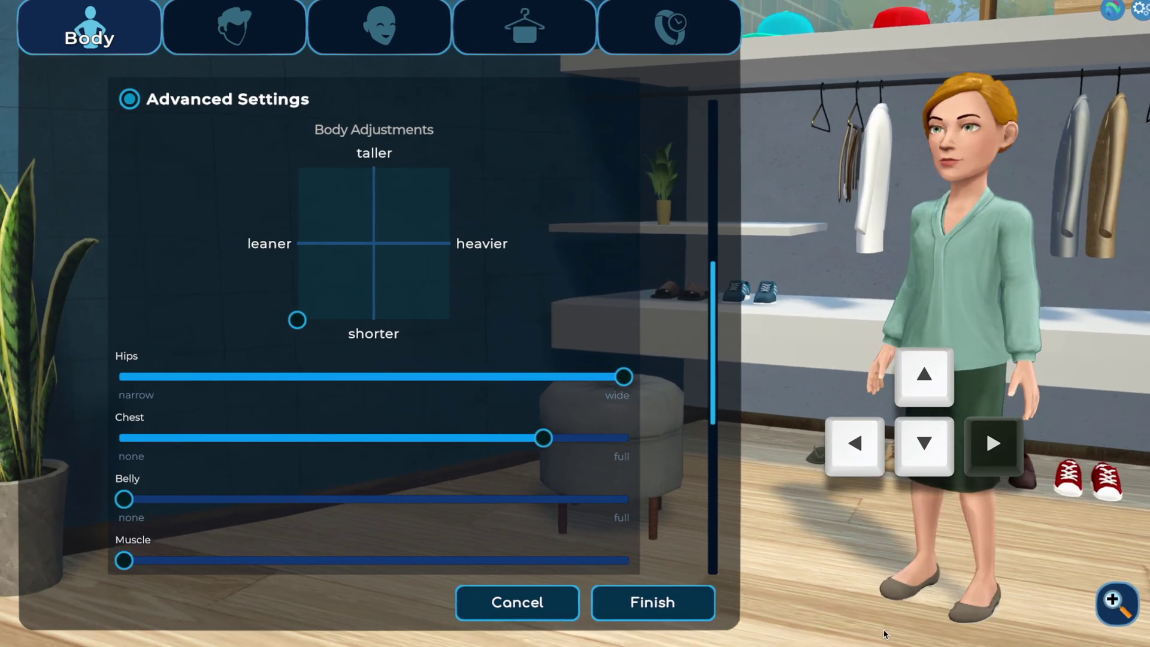
{"action": "key", "text": "Left"}
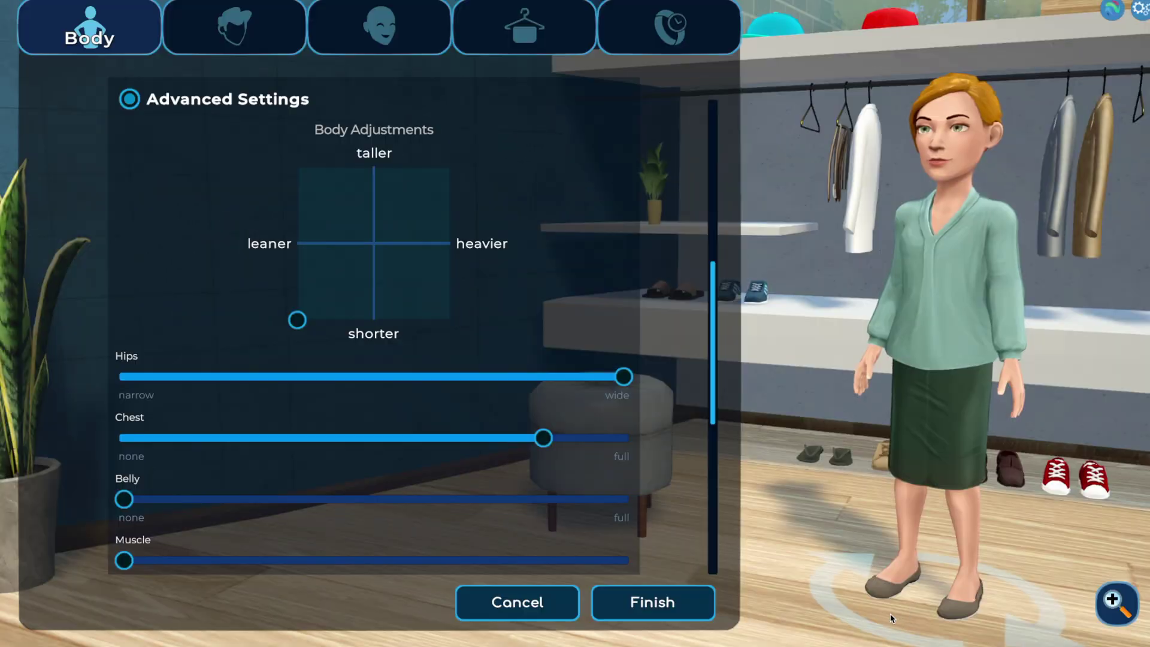
{"action": "key", "text": "a"}
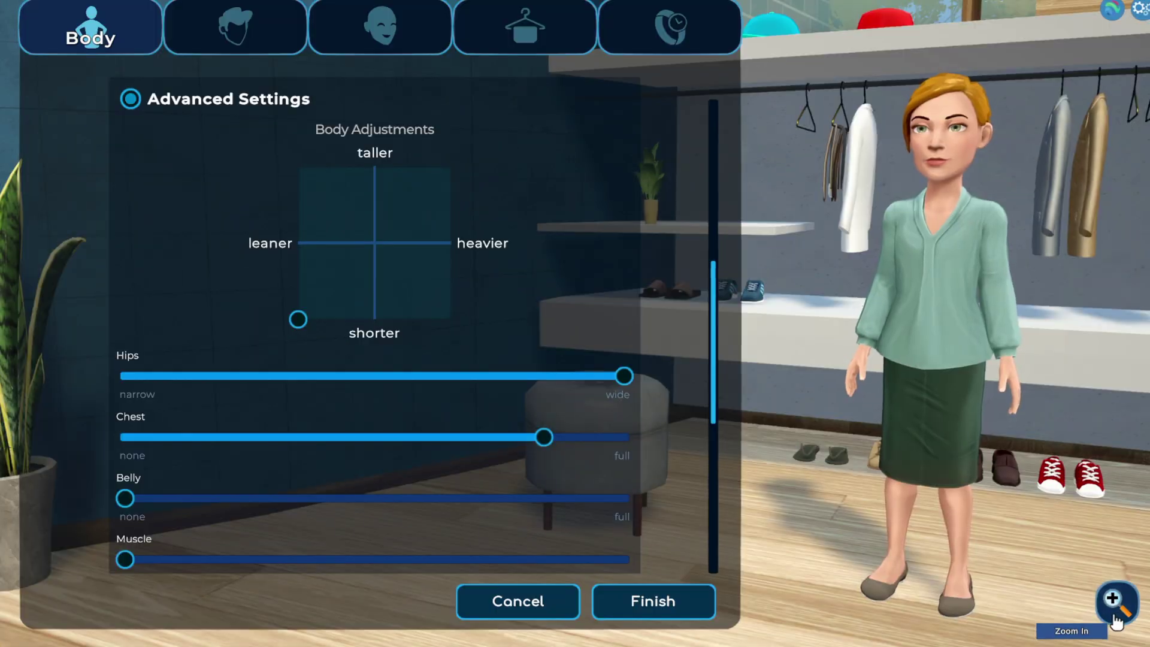
{"action": "left_click", "coordinate": [1115, 622]}
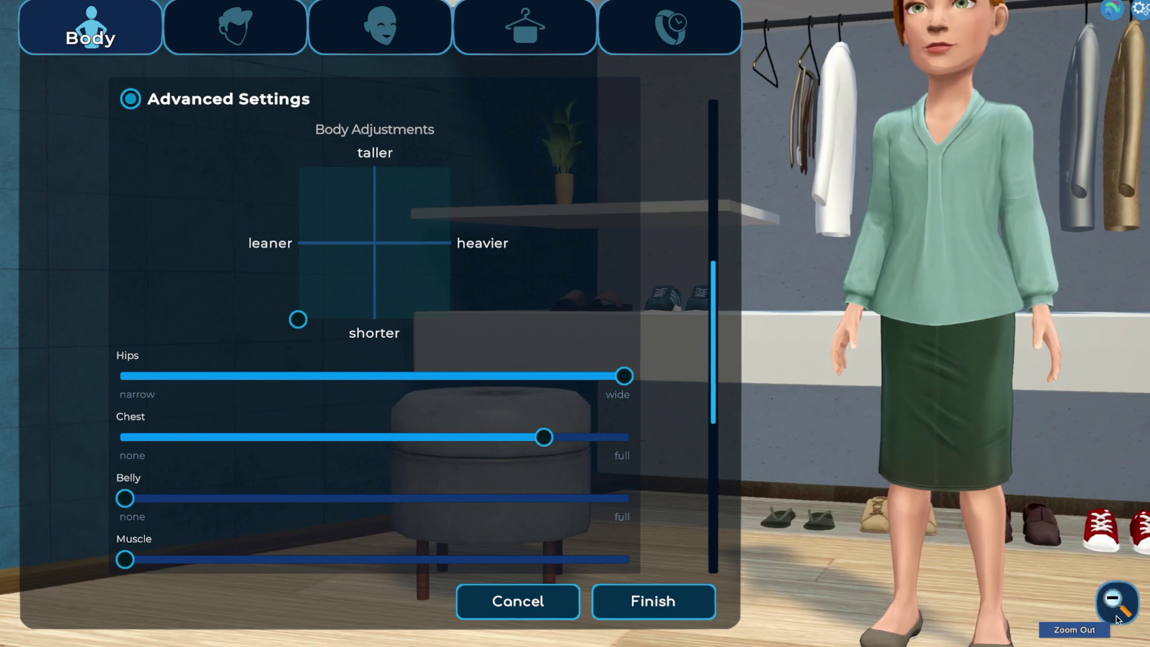
{"action": "left_click", "coordinate": [1114, 619]}
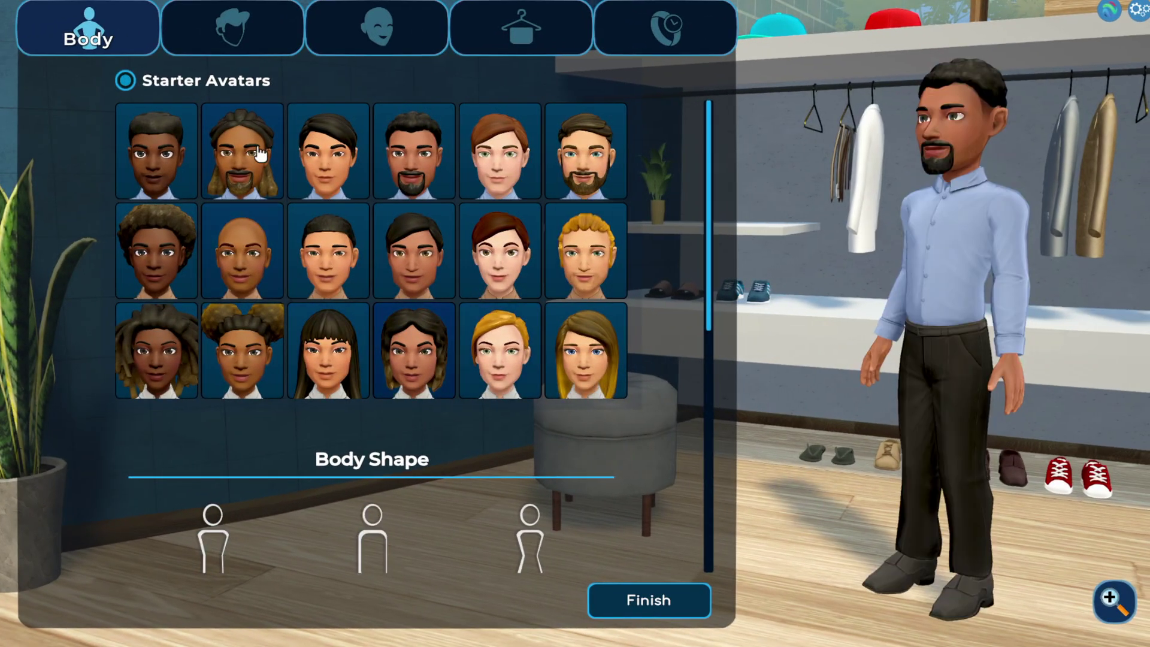
{"action": "left_click", "coordinate": [414, 350]}
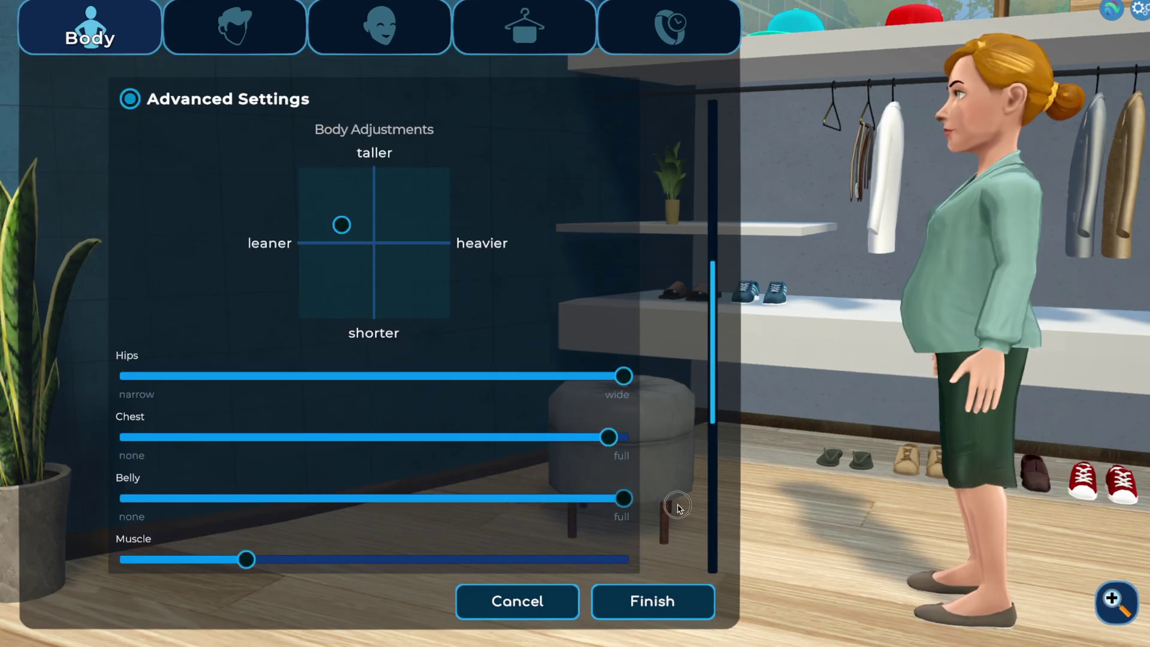
Step: Reduce Belly to none and change the skin tone from darker brown to a lighter shade
{"action": "left_click_drag", "start_coordinate": [624, 498], "coordinate": [90, 487]}
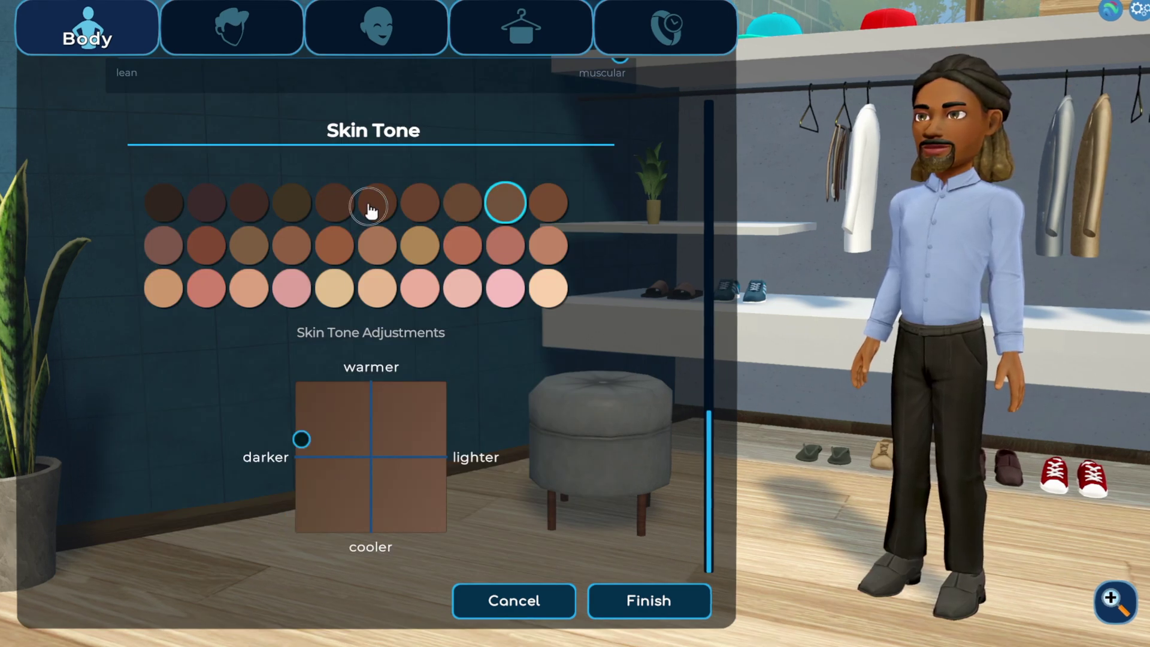
{"action": "left_click", "coordinate": [369, 208]}
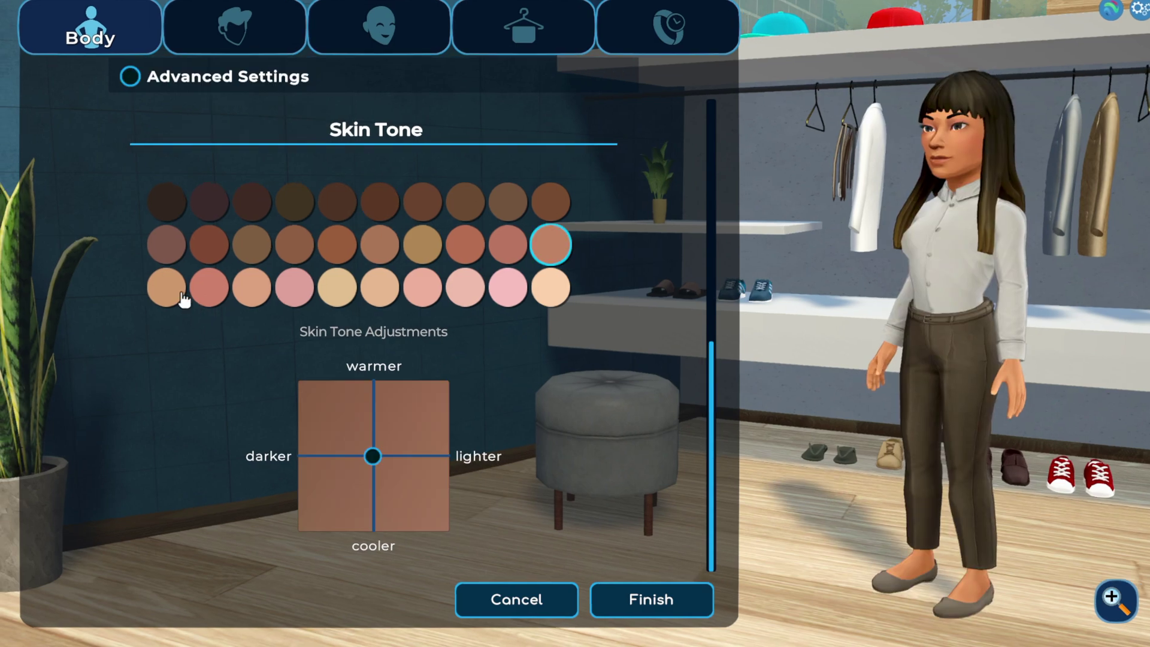
{"action": "left_click", "coordinate": [167, 293]}
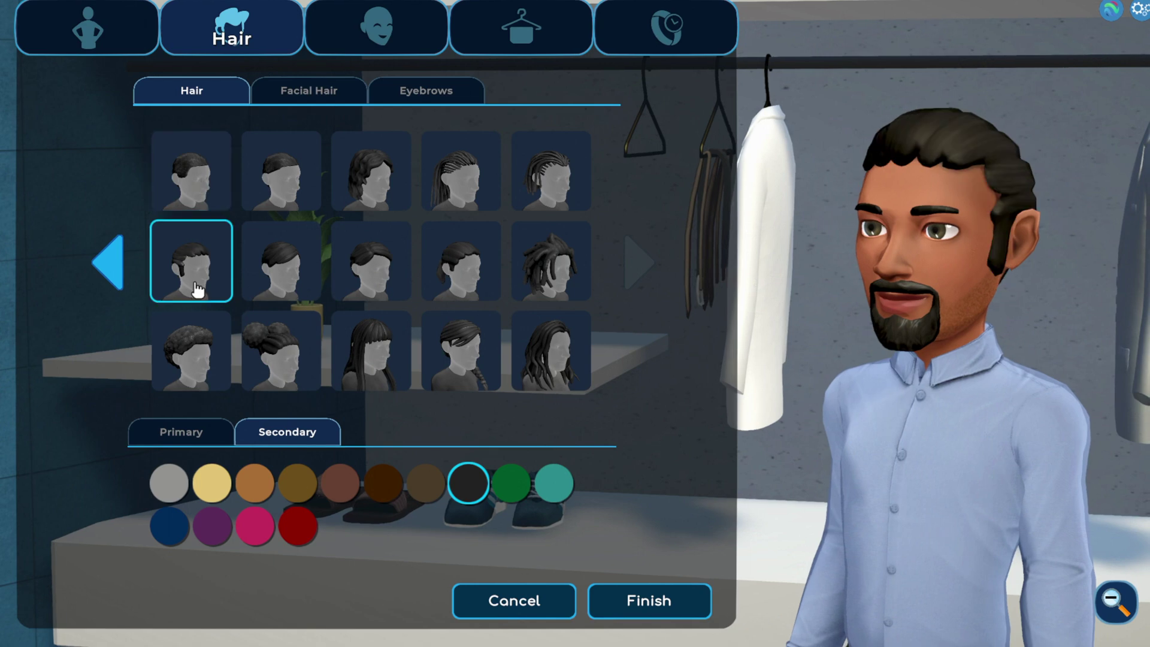
Step: Try several hairstyles across the hairstyle pages, including a bun and a long style
{"action": "left_click", "coordinate": [371, 170]}
{"action": "left_click", "coordinate": [548, 350]}
{"action": "left_click", "coordinate": [427, 207]}
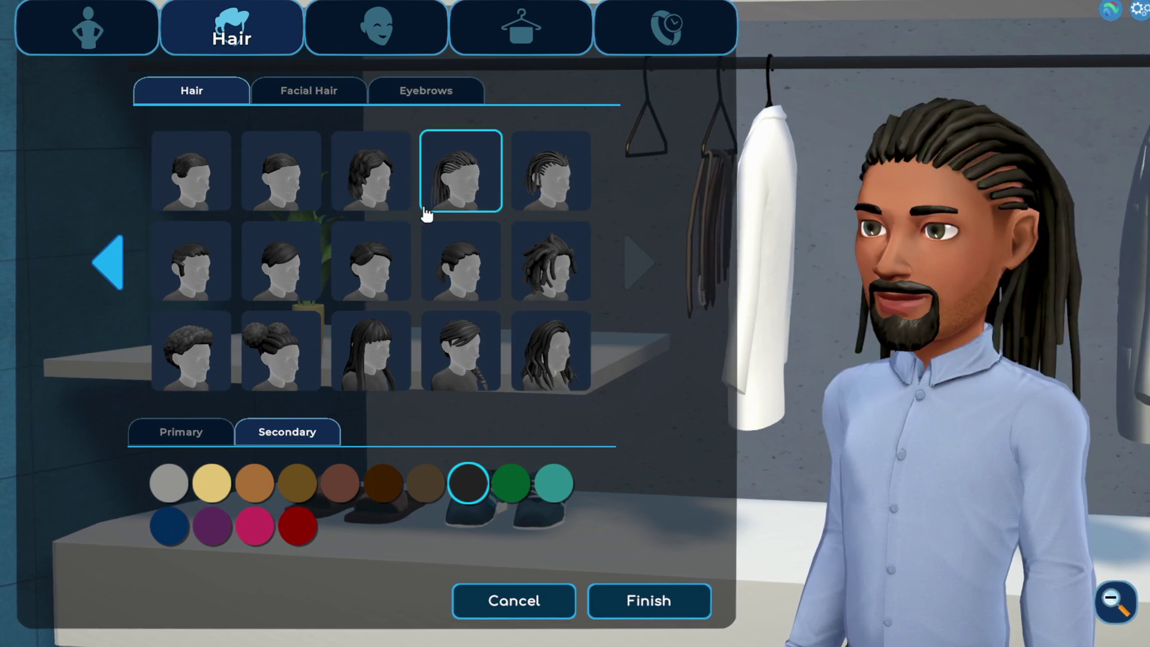
{"action": "left_click", "coordinate": [108, 261]}
{"action": "left_click", "coordinate": [456, 347]}
{"action": "left_click", "coordinate": [367, 257]}
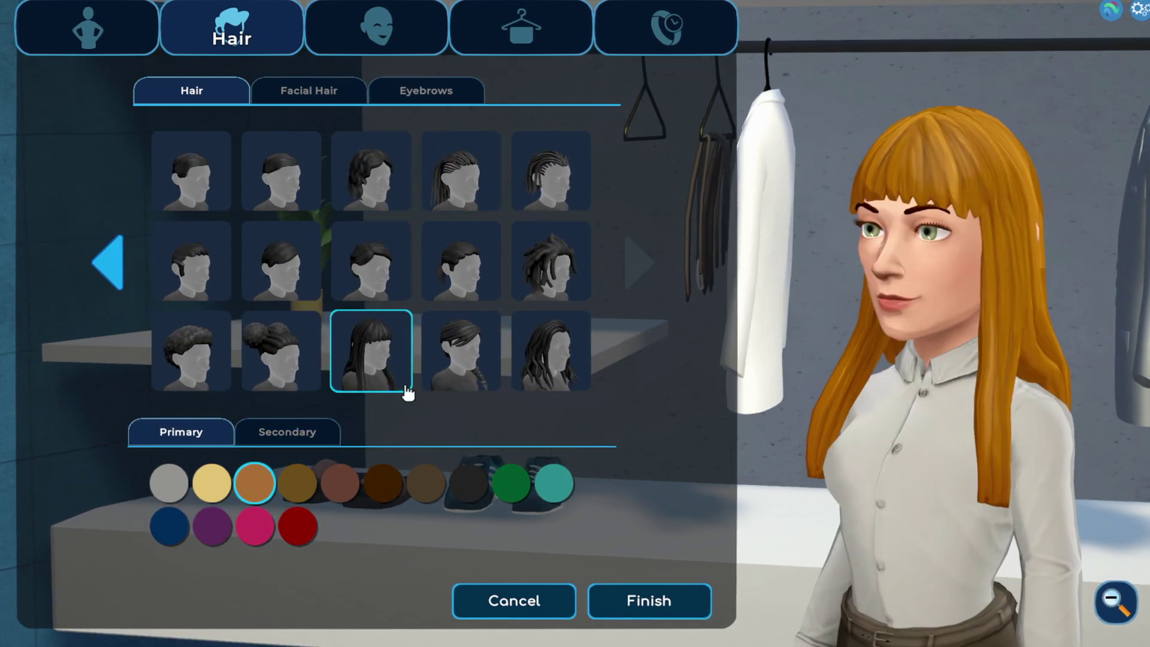
{"action": "left_click", "coordinate": [108, 262]}
{"action": "left_click", "coordinate": [548, 261]}
{"action": "left_click", "coordinate": [461, 260]}
{"action": "left_click", "coordinate": [340, 256]}
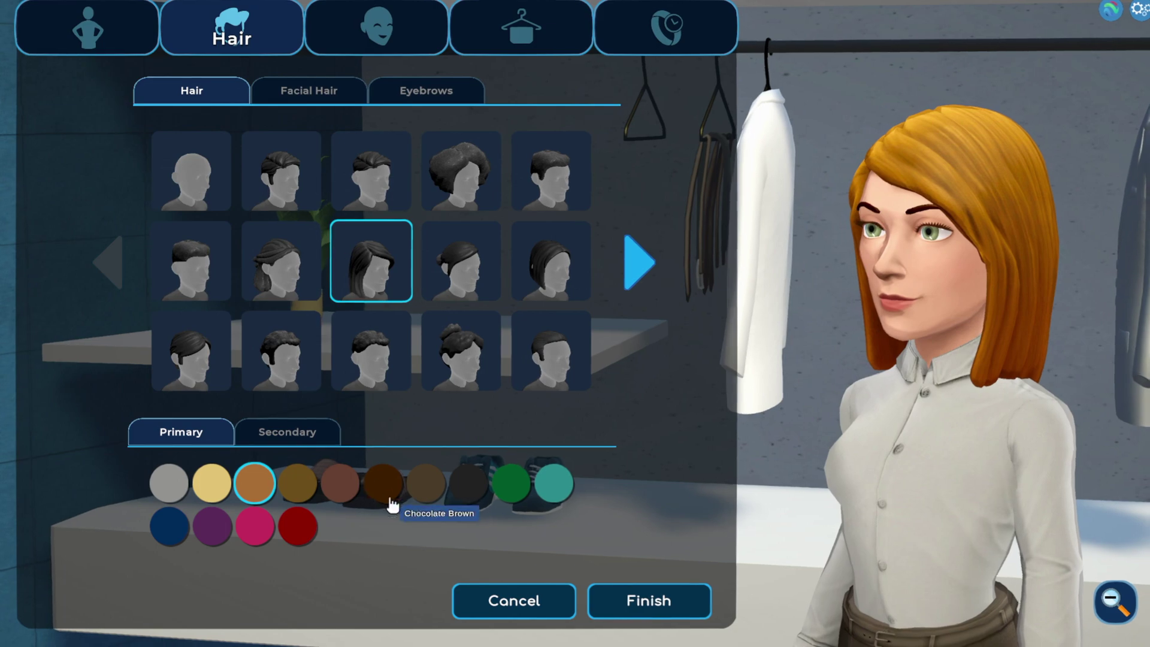
Step: Set the primary hair colour to dark brown after checking the secondary colours
{"action": "left_click", "coordinate": [382, 483]}
{"action": "left_click", "coordinate": [287, 432]}
{"action": "left_click", "coordinate": [216, 442]}
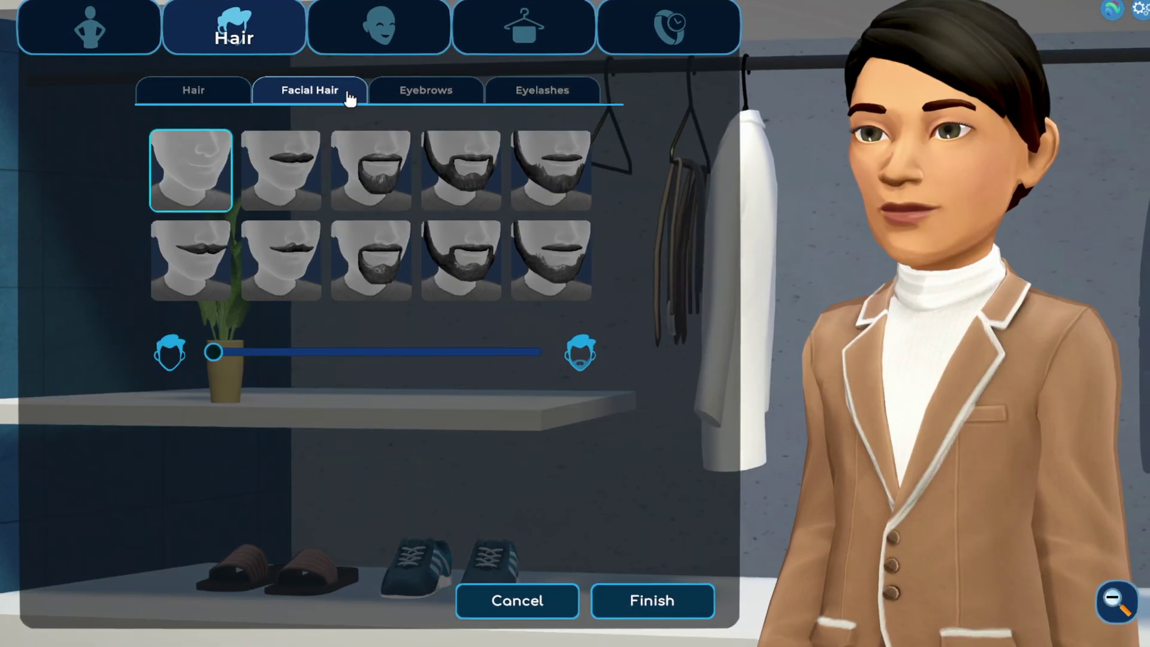
Step: Add facial hair, trying a handlebar mustache and short beard before a full beard
{"action": "left_click", "coordinate": [280, 170]}
{"action": "left_click", "coordinate": [459, 170]}
{"action": "left_click", "coordinate": [191, 261]}
{"action": "left_click", "coordinate": [371, 287]}
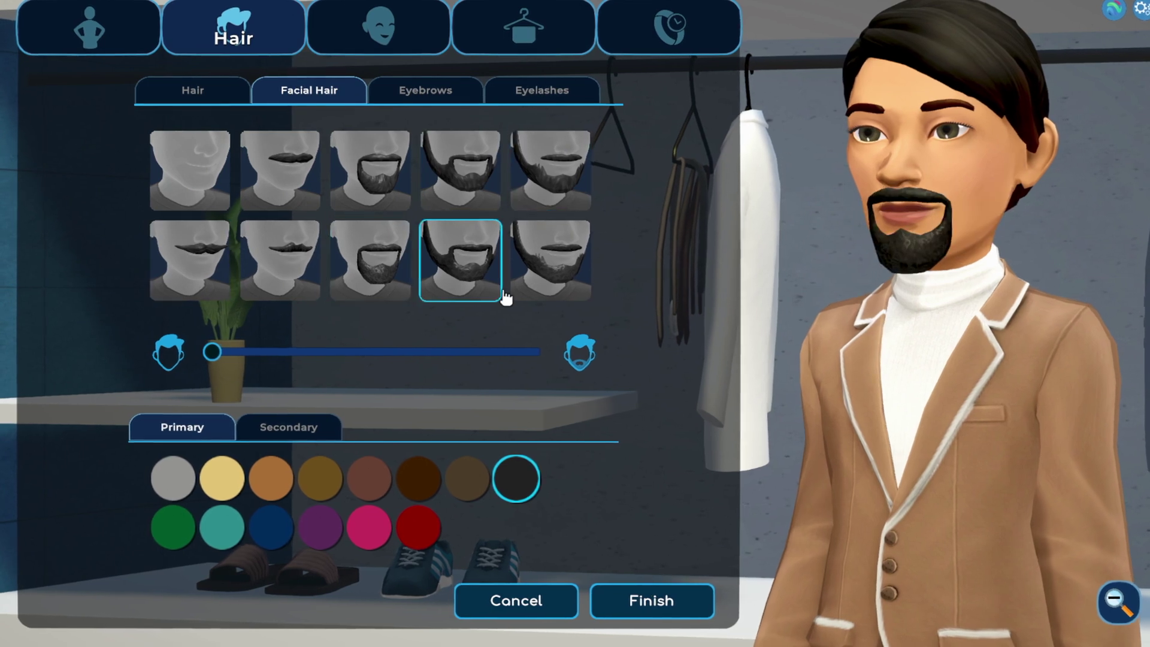
{"action": "left_click", "coordinate": [479, 281]}
{"action": "left_click", "coordinate": [289, 427]}
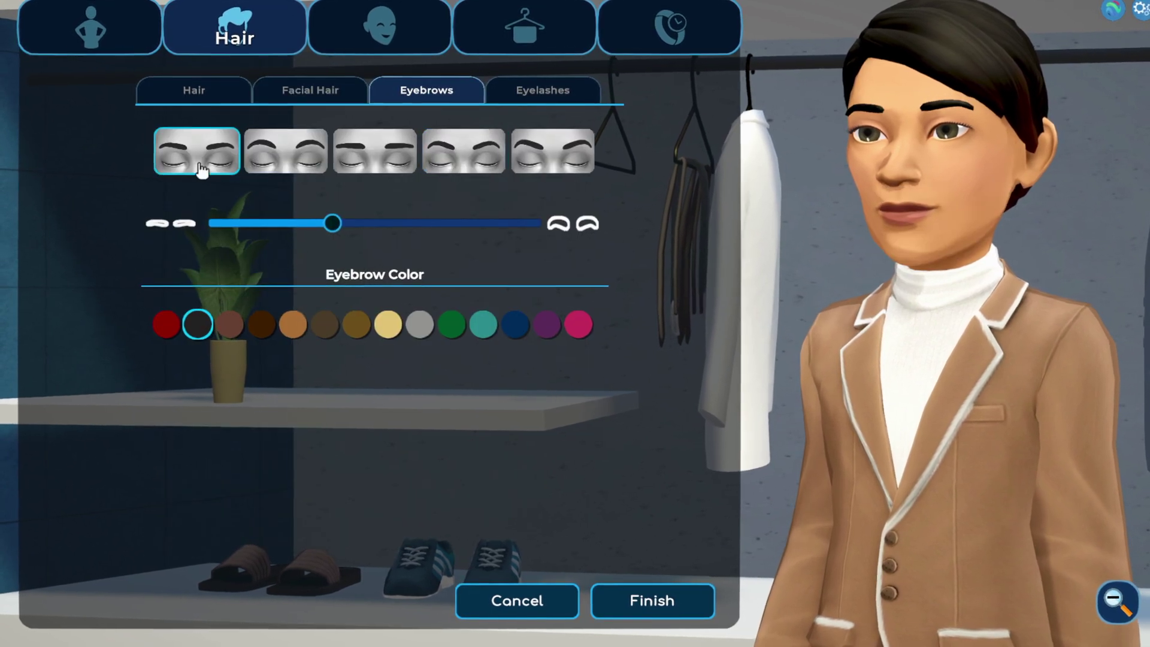
Step: Make the eyebrows auburn and show the eyelash colour and length options
{"action": "left_click", "coordinate": [388, 246]}
{"action": "left_click", "coordinate": [248, 340]}
{"action": "left_click", "coordinate": [544, 89]}
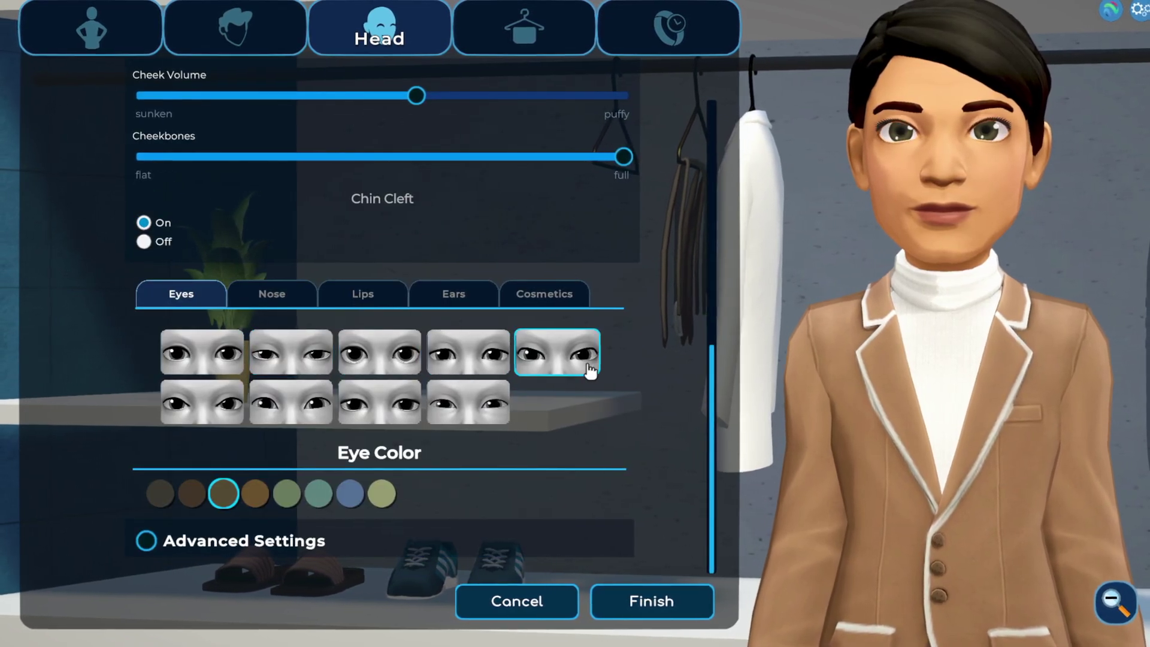
Step: Pick a new eye shape and Turquoise colour, raise the eyes, enlarge them, and set mid spacing
{"action": "left_click", "coordinate": [484, 423]}
{"action": "left_click", "coordinate": [322, 500]}
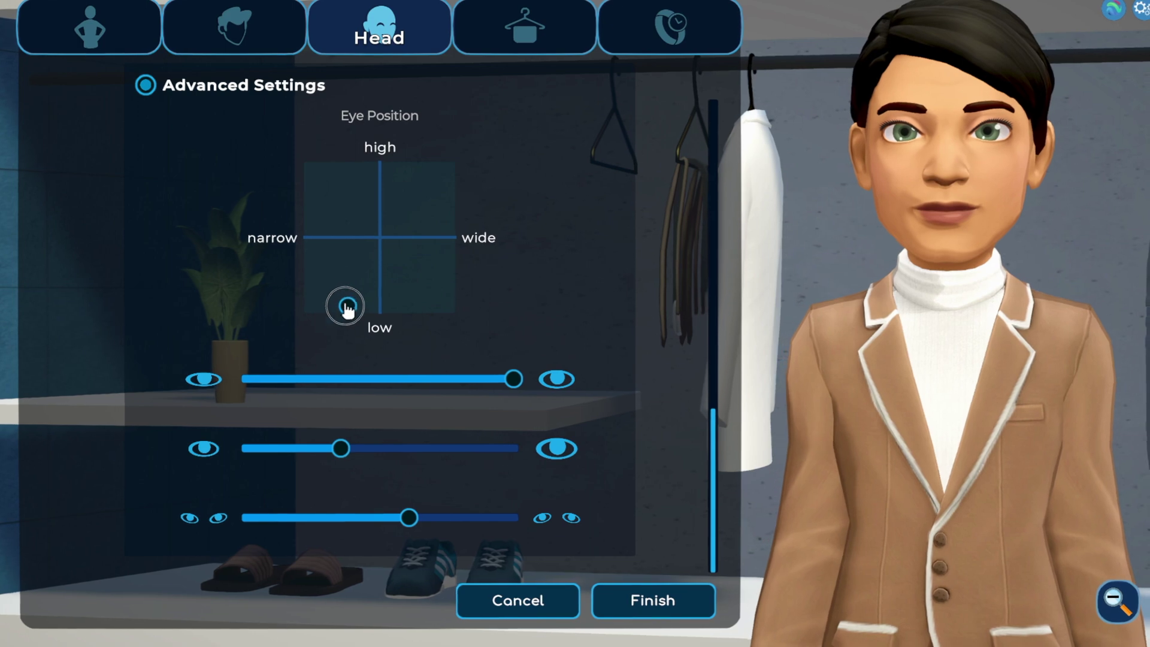
{"action": "left_click_drag", "start_coordinate": [346, 265], "coordinate": [333, 215]}
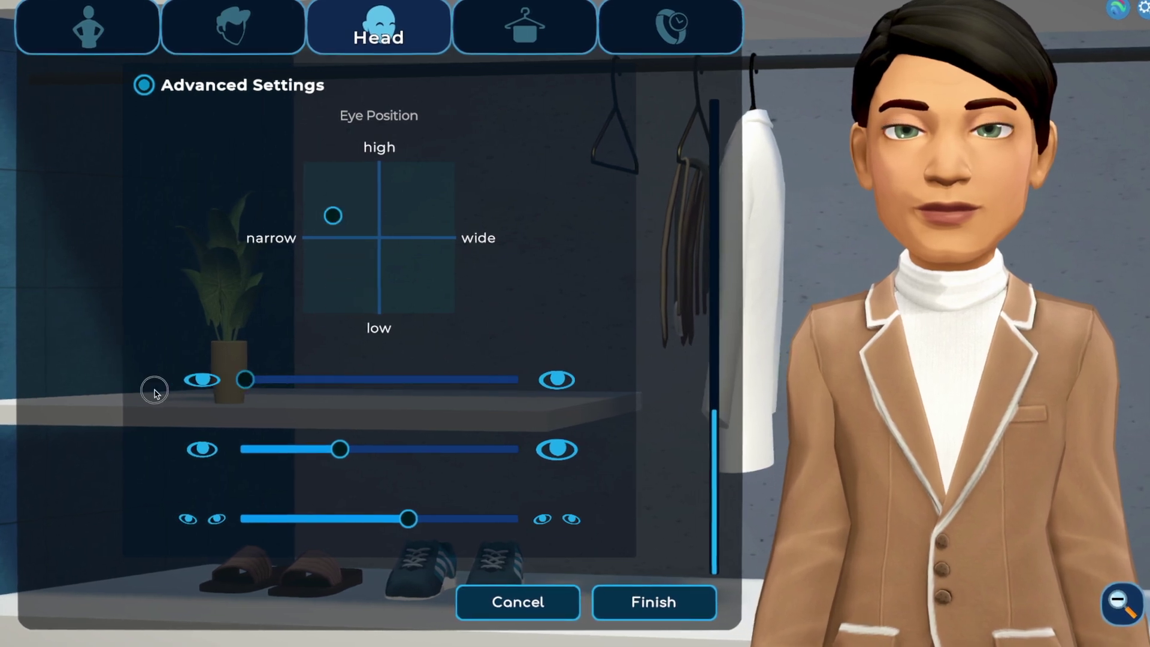
{"action": "left_click", "coordinate": [547, 450]}
{"action": "left_click_drag", "start_coordinate": [317, 443], "coordinate": [377, 458]}
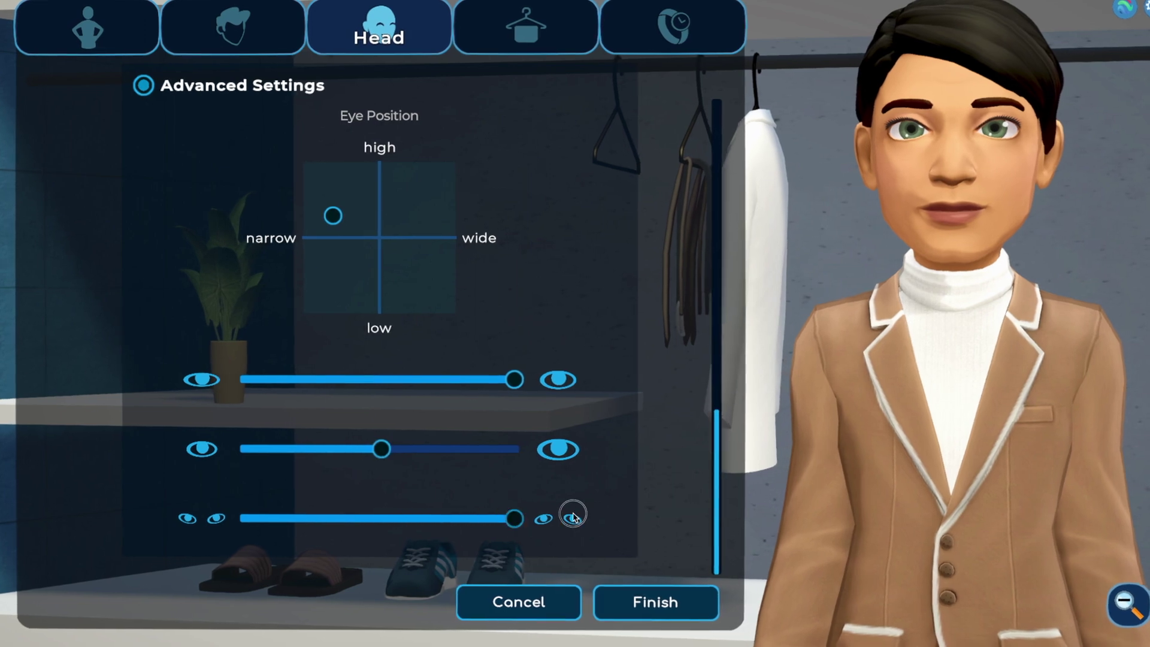
{"action": "left_click", "coordinate": [129, 518]}
{"action": "left_click_drag", "start_coordinate": [242, 518], "coordinate": [446, 518]}
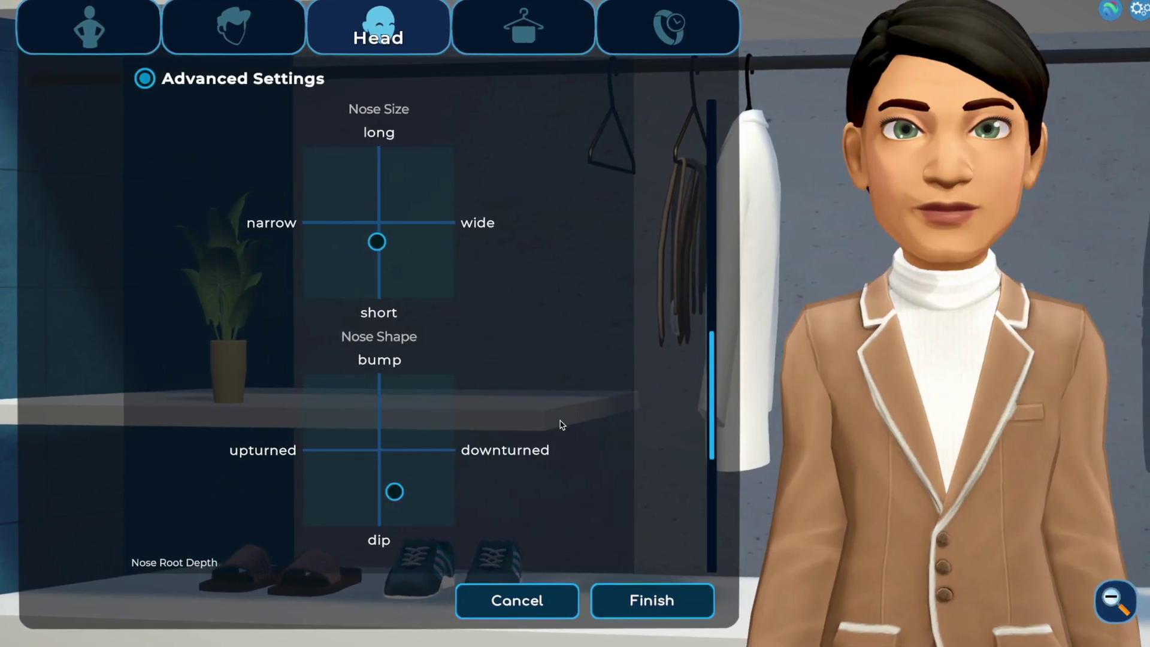
Step: Give the nose a near-neutral shape, full bridge depth and a middle Nose End Size
{"action": "left_click", "coordinate": [404, 454]}
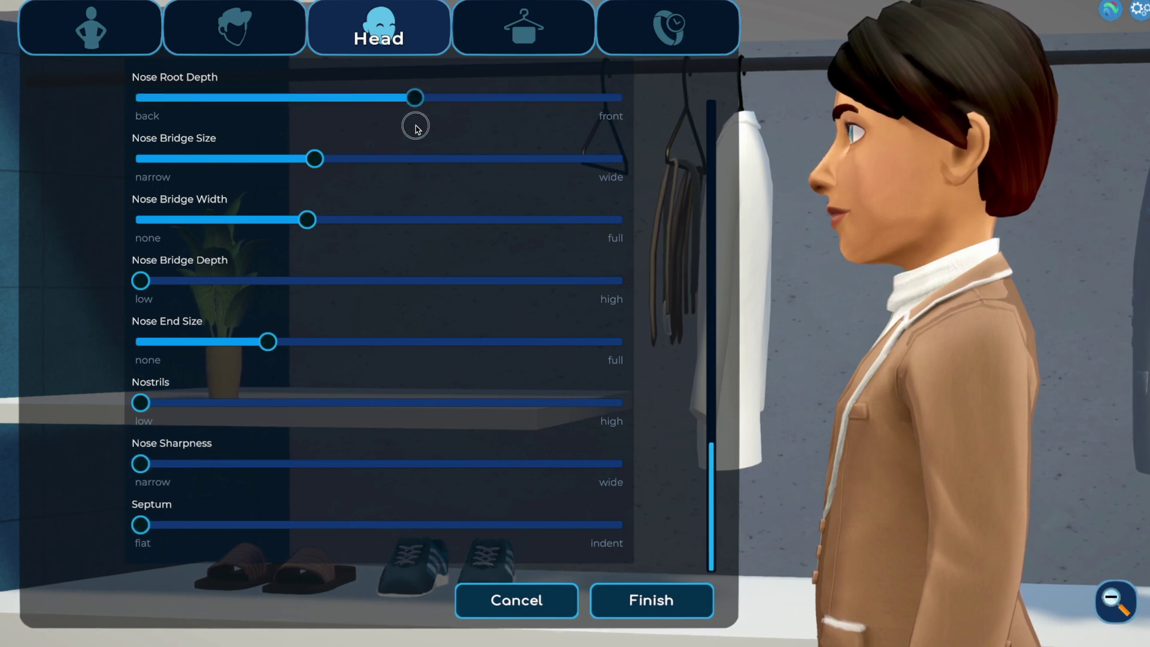
{"action": "left_click_drag", "start_coordinate": [180, 280], "coordinate": [827, 303]}
{"action": "left_click_drag", "start_coordinate": [223, 341], "coordinate": [347, 343]}
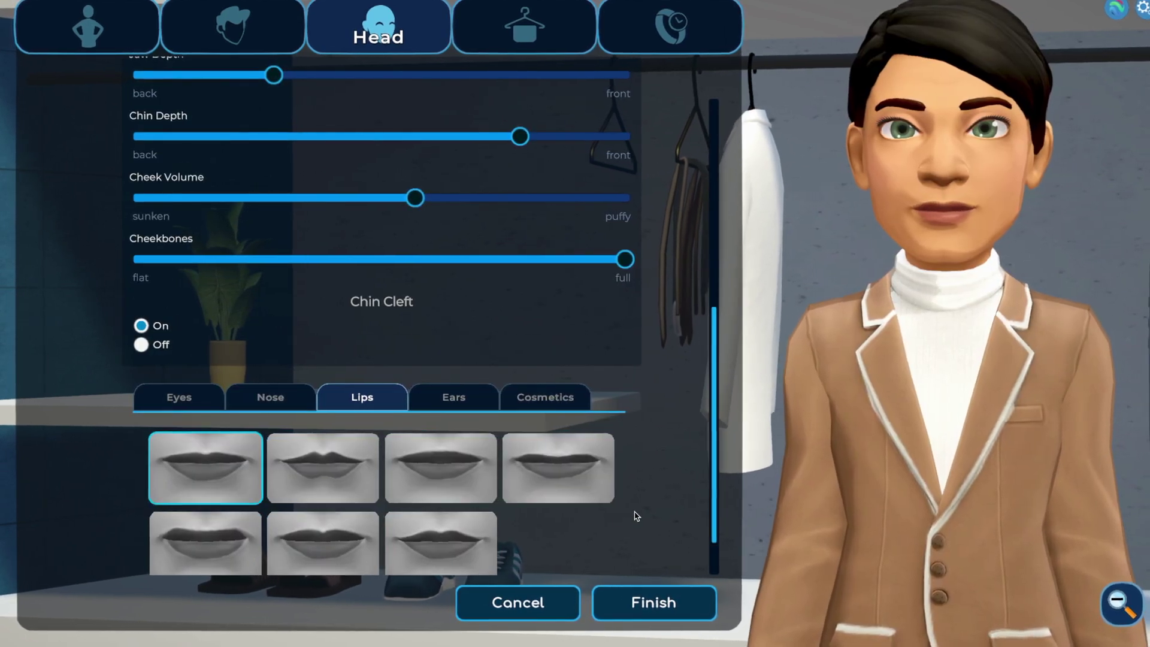
Step: Widen the lips to about 70% and set top and bottom lip sizes near the middle
{"action": "scroll", "coordinate": [616, 513], "scroll_direction": "down", "scroll_amount": 5}
{"action": "left_click_drag", "start_coordinate": [282, 394], "coordinate": [472, 396]}
{"action": "left_click_drag", "start_coordinate": [489, 458], "coordinate": [412, 457]}
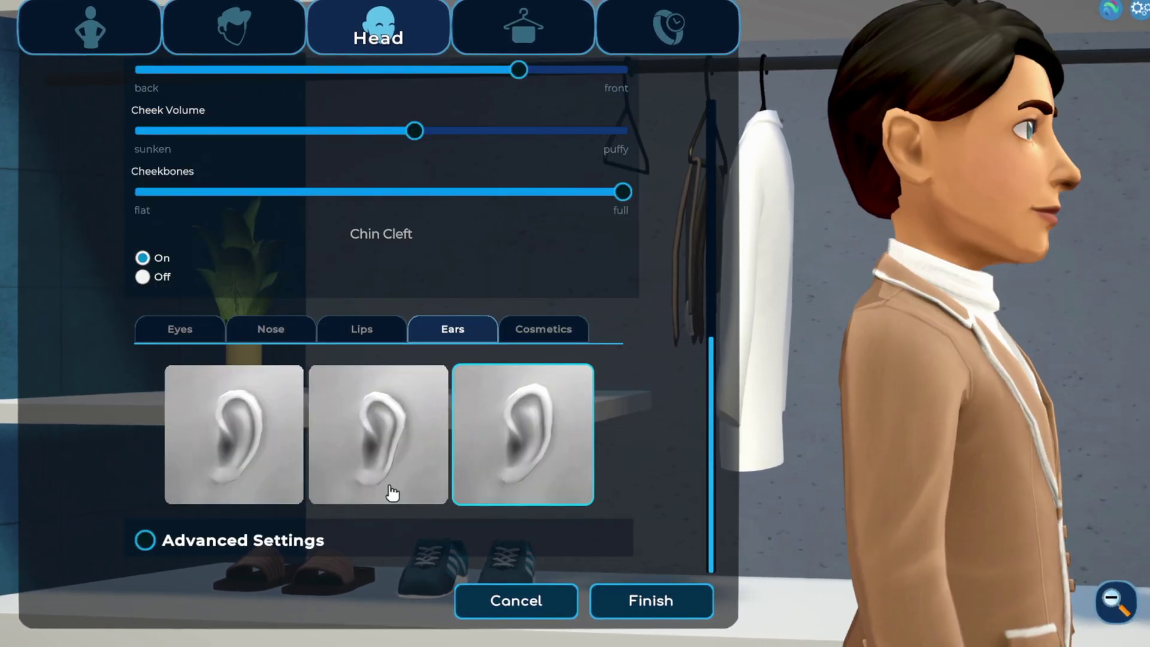
Step: Choose a new ear with minimum depth, mid size and slightly longer length, then browse makeup colours
{"action": "left_click", "coordinate": [392, 492]}
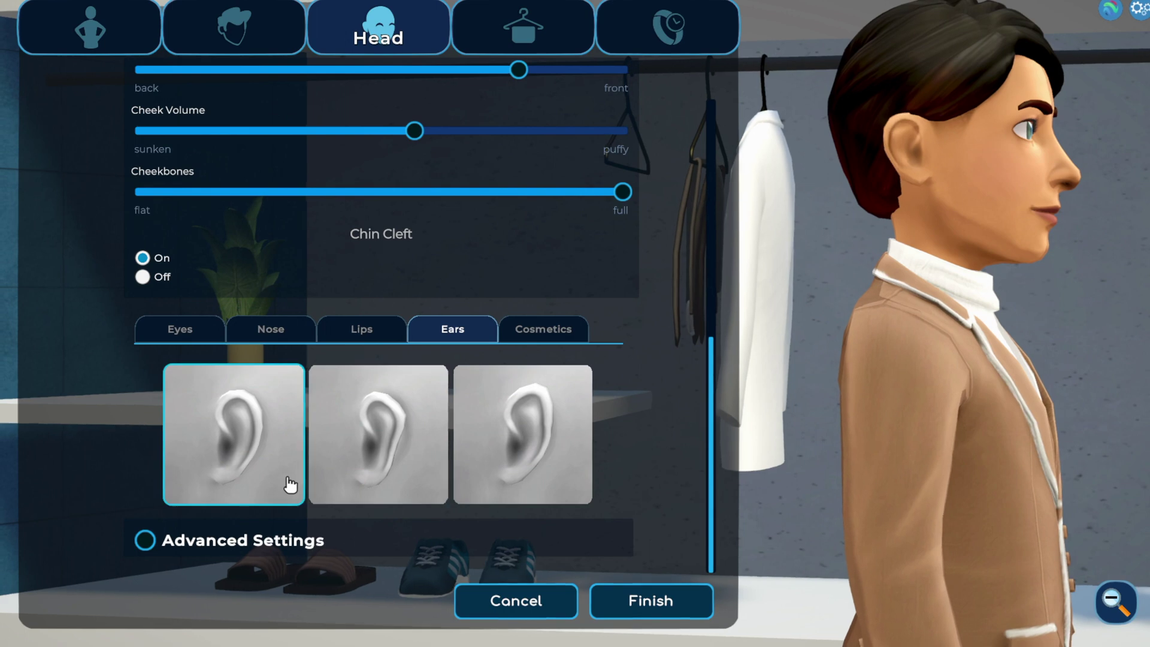
{"action": "left_click", "coordinate": [144, 541]}
{"action": "scroll", "coordinate": [478, 440], "scroll_direction": "down", "scroll_amount": 3}
{"action": "left_click_drag", "start_coordinate": [273, 386], "coordinate": [134, 395]}
{"action": "left_click_drag", "start_coordinate": [284, 457], "coordinate": [6, 461]}
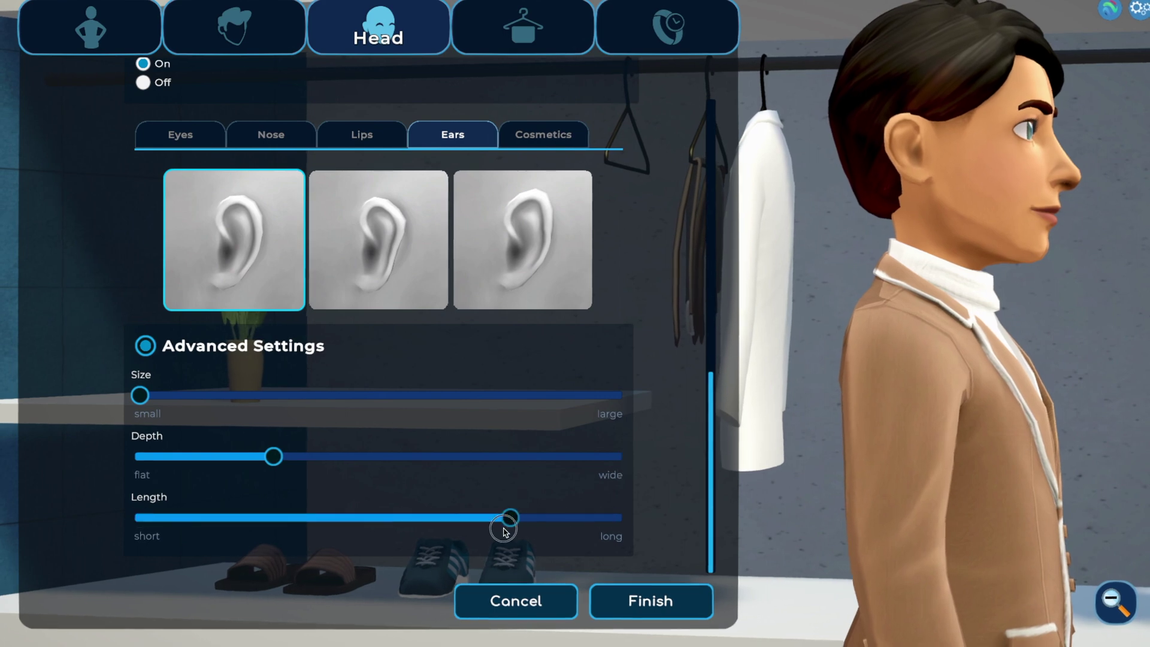
{"action": "left_click_drag", "start_coordinate": [503, 530], "coordinate": [511, 519]}
{"action": "left_click_drag", "start_coordinate": [140, 395], "coordinate": [259, 432]}
{"action": "left_click", "coordinate": [544, 134]}
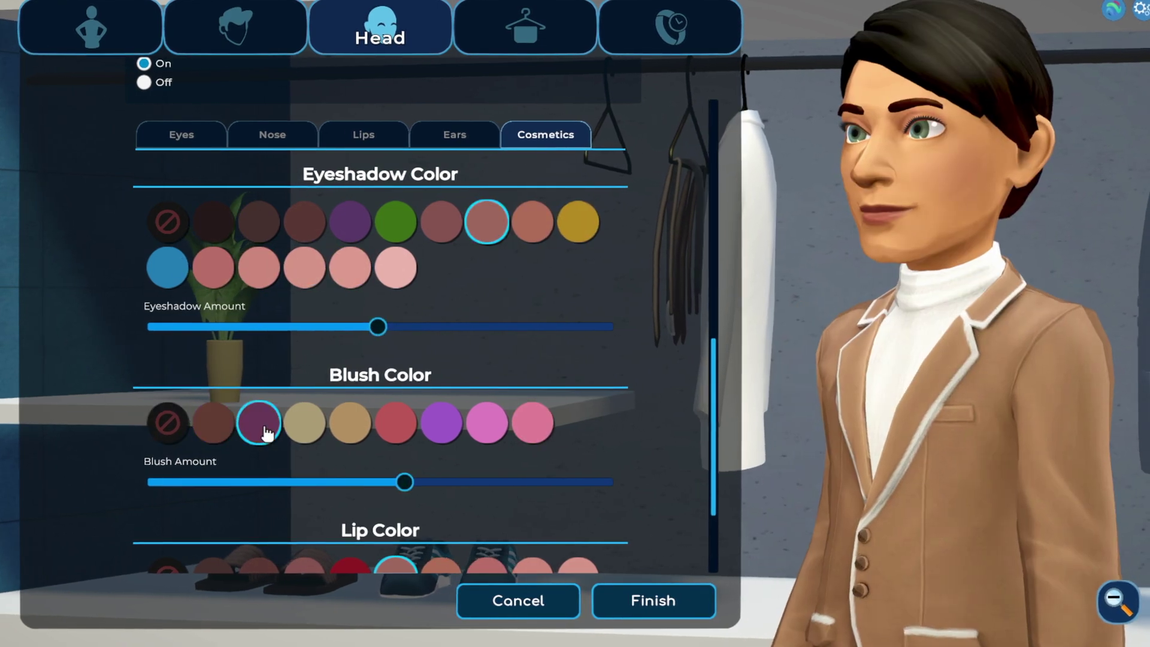
{"action": "scroll", "coordinate": [556, 436], "scroll_direction": "down", "scroll_amount": 3}
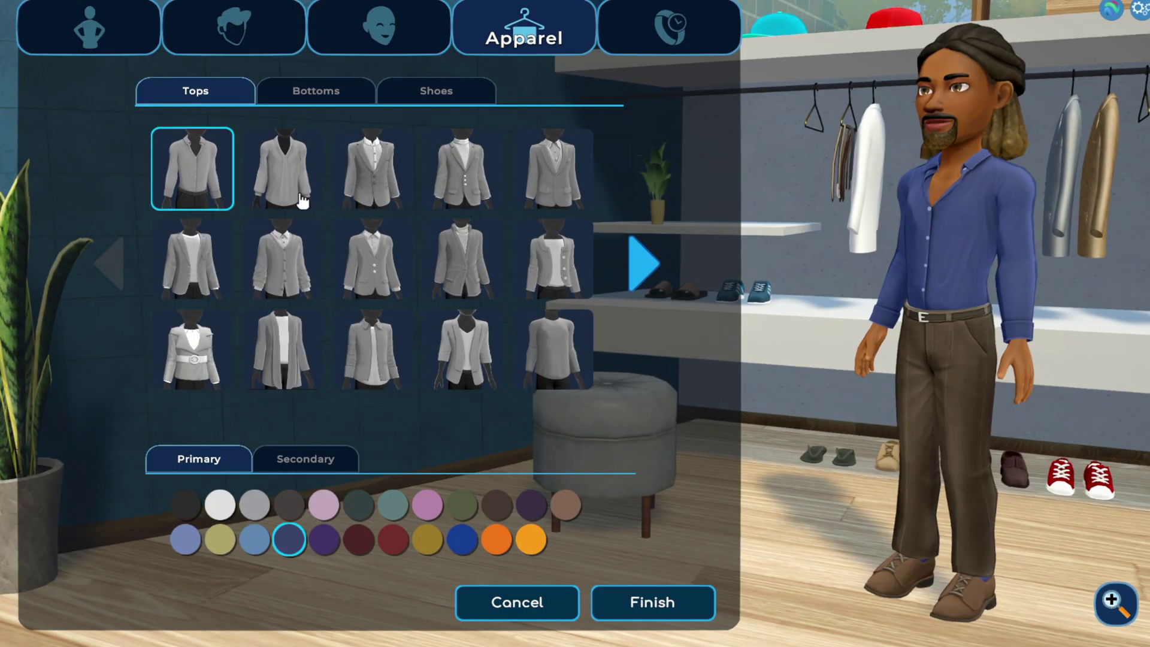
Step: Try blazers, a cardigan, a jacket, a striped sweater and several shirts on the avatar
{"action": "left_click", "coordinate": [372, 174]}
{"action": "left_click", "coordinate": [552, 197]}
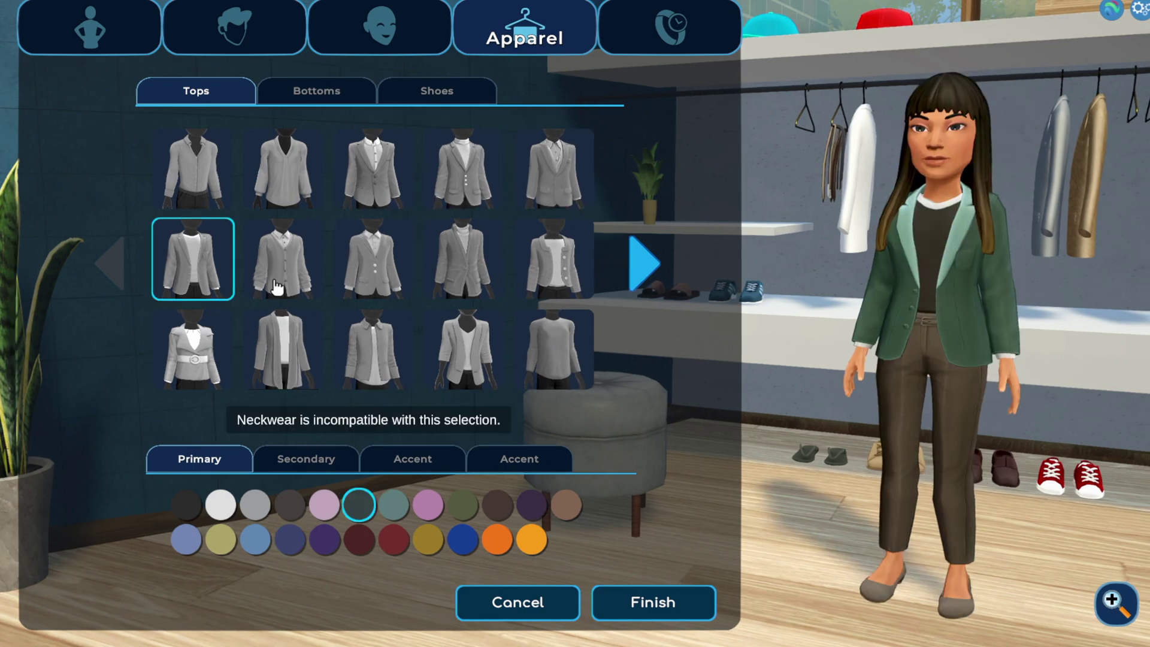
{"action": "left_click", "coordinate": [373, 263]}
{"action": "left_click", "coordinate": [463, 263]}
{"action": "left_click", "coordinate": [552, 264]}
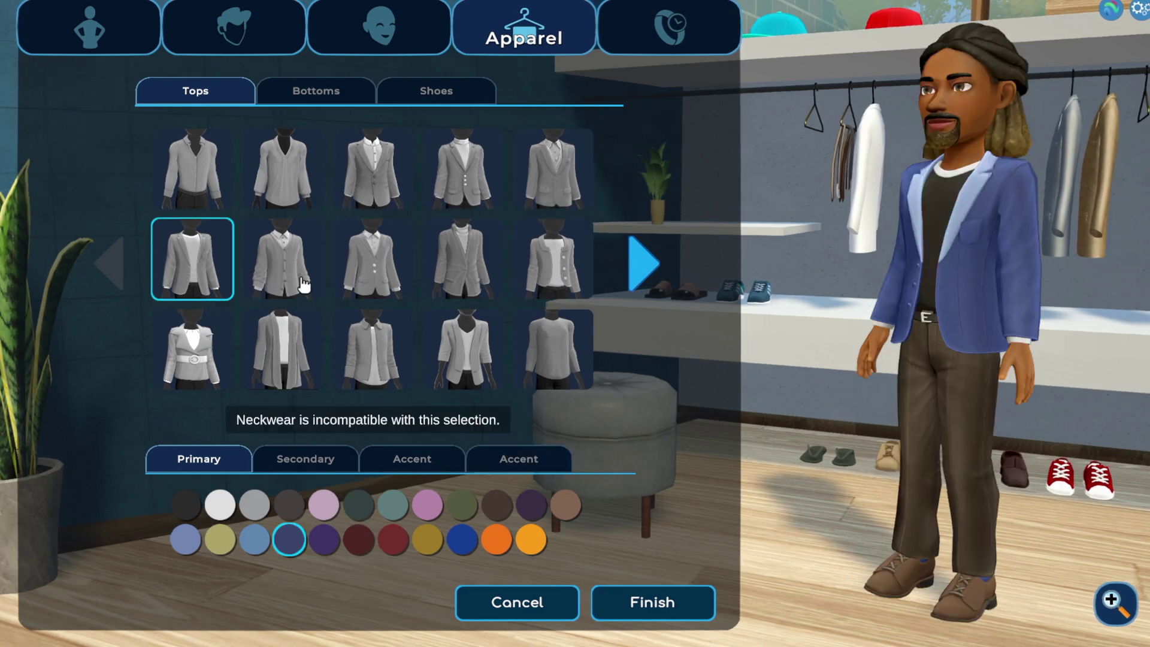
{"action": "left_click", "coordinate": [300, 282]}
{"action": "left_click", "coordinate": [451, 281]}
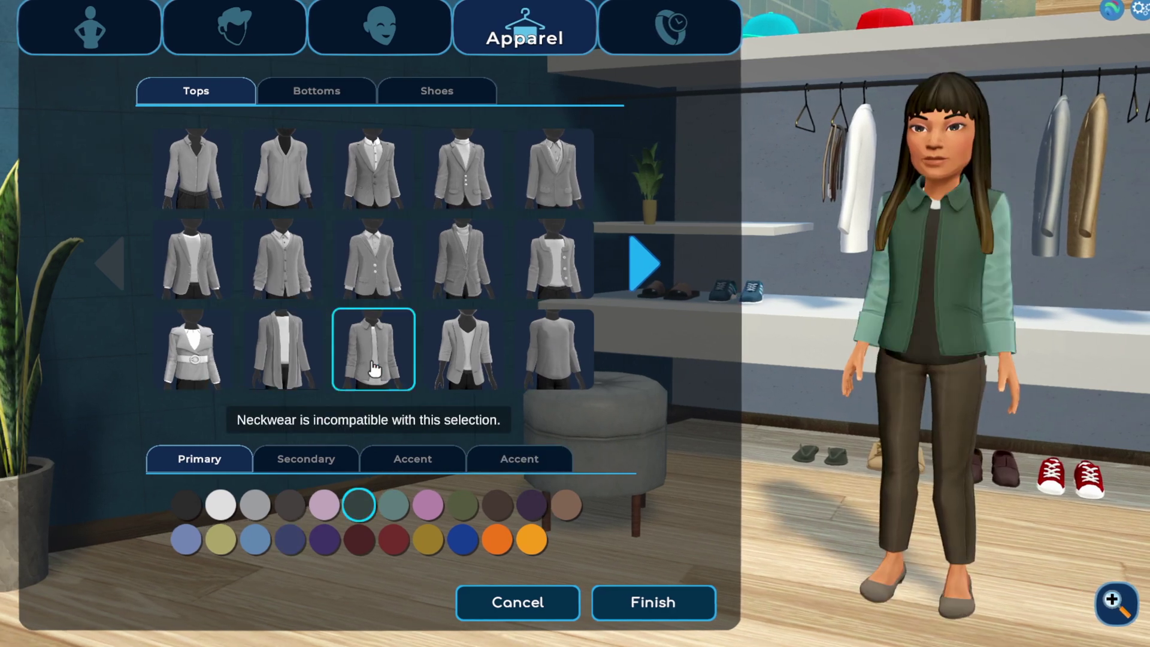
{"action": "left_click", "coordinate": [467, 369]}
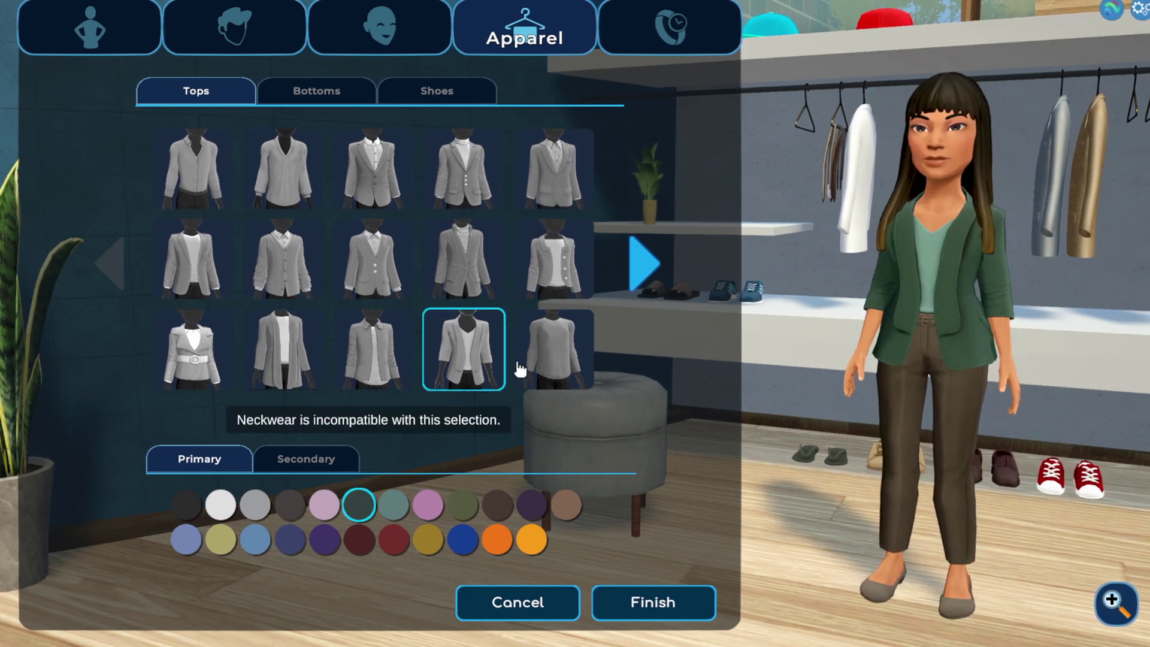
{"action": "left_click", "coordinate": [554, 366]}
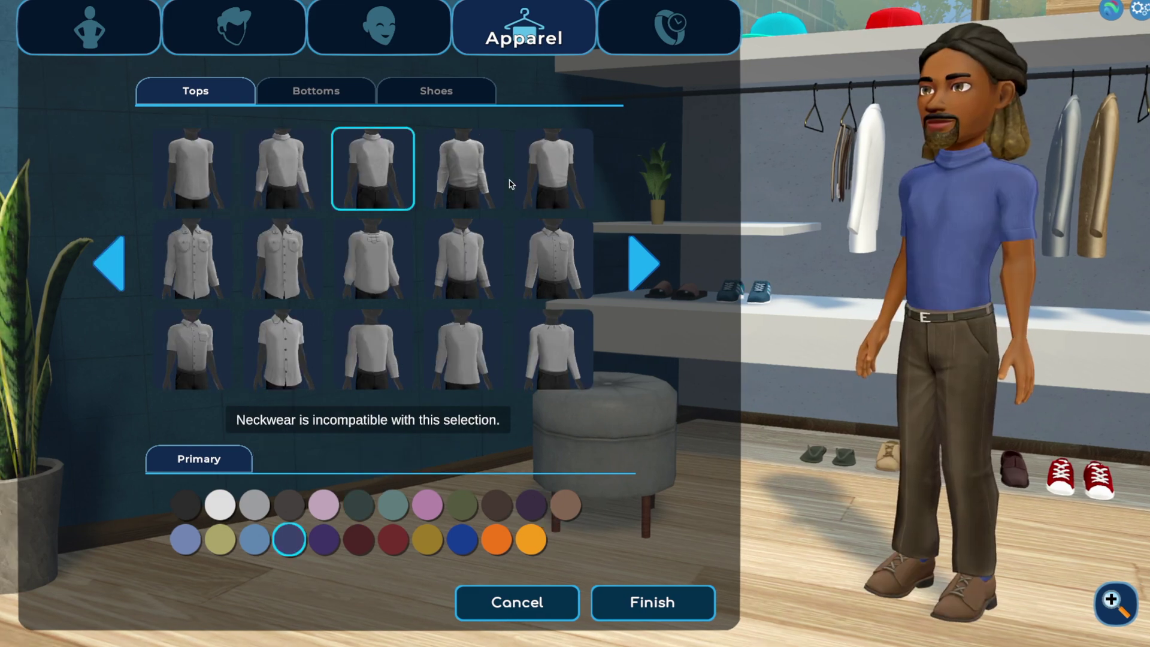
{"action": "left_click", "coordinate": [506, 183]}
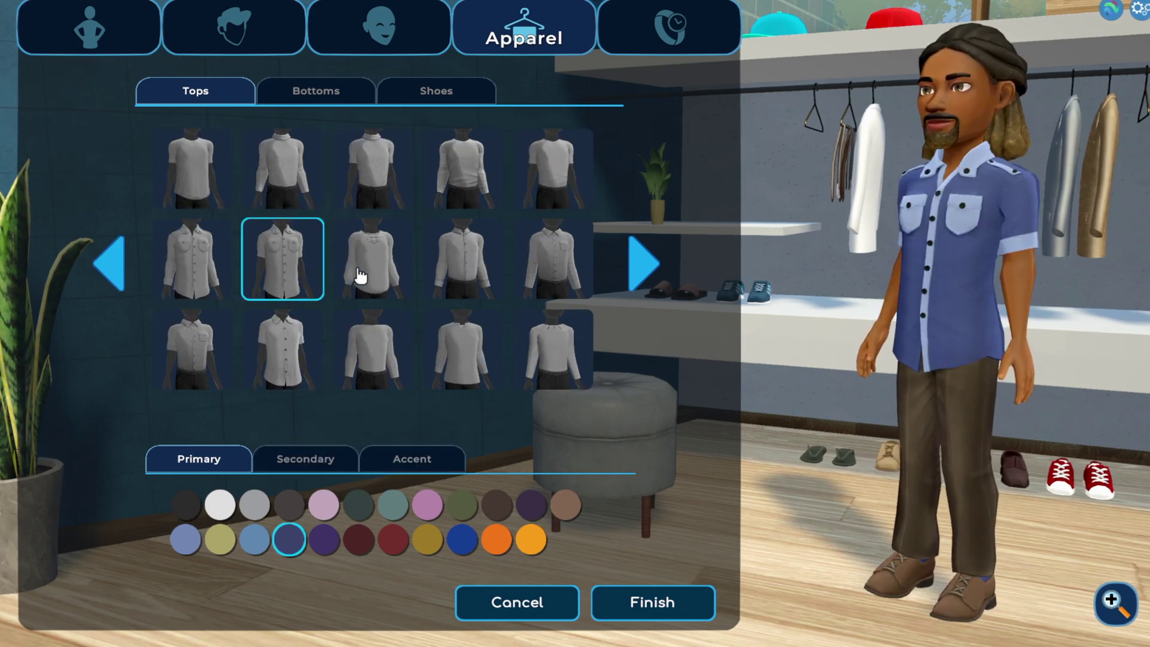
{"action": "left_click", "coordinate": [359, 275]}
{"action": "left_click", "coordinate": [543, 267]}
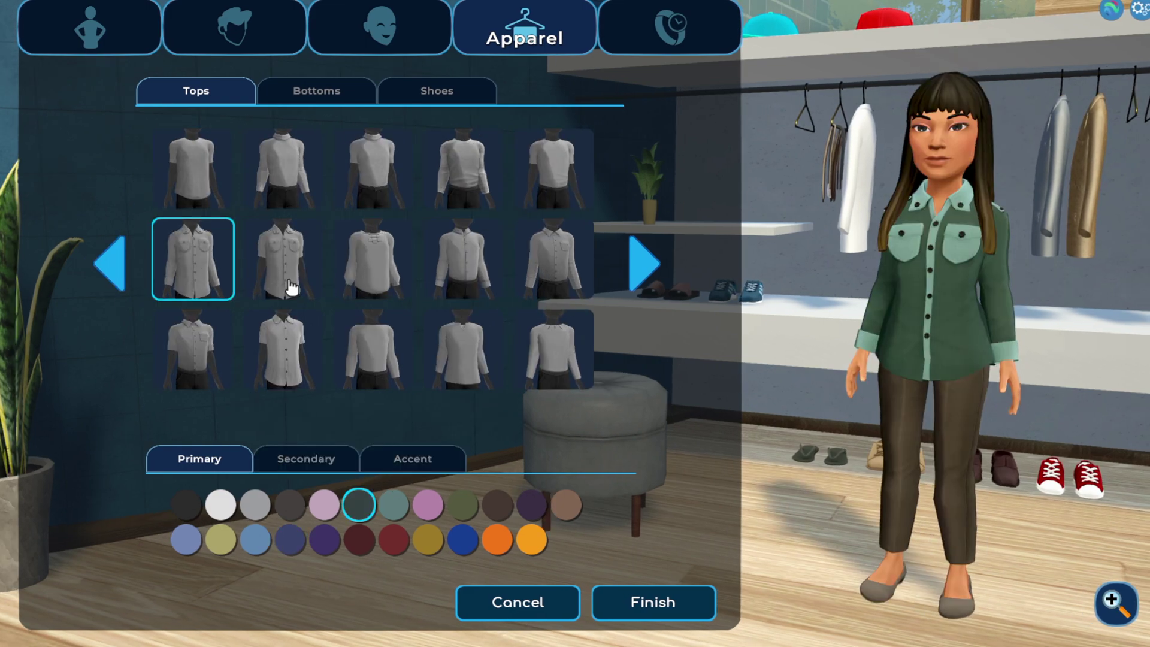
{"action": "left_click", "coordinate": [373, 278]}
{"action": "left_click", "coordinate": [281, 359]}
{"action": "left_click", "coordinate": [371, 359]}
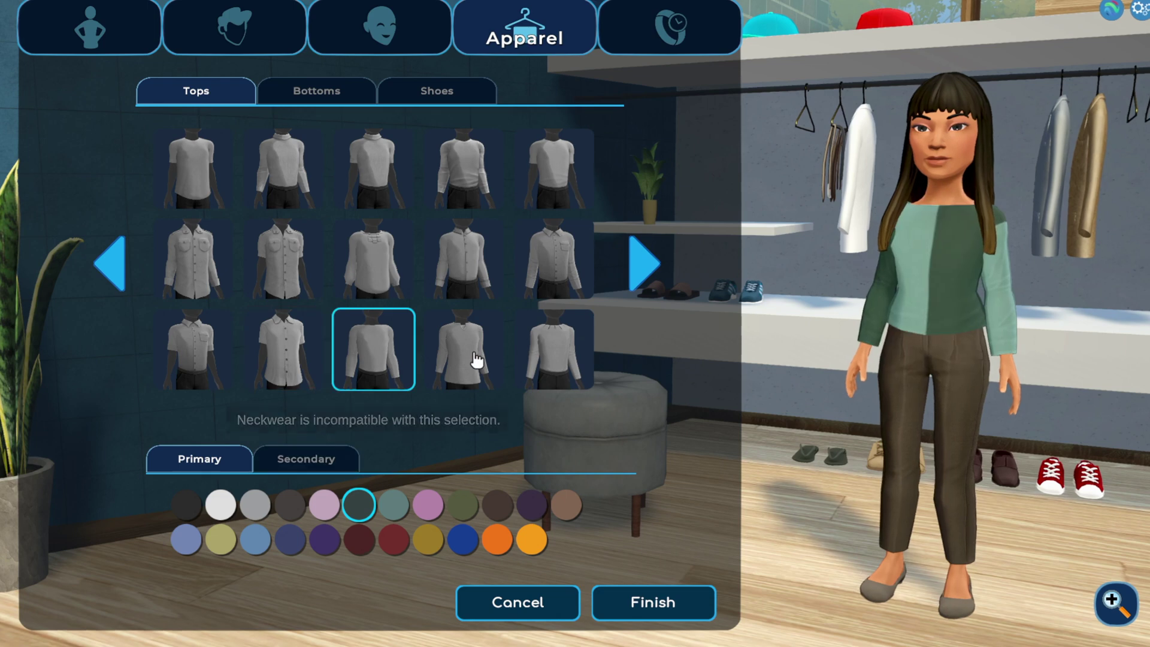
{"action": "left_click", "coordinate": [462, 360]}
Step: On the next page of tops, try more shirts, including a blue shirt and a blue vest
{"action": "left_click", "coordinate": [551, 359]}
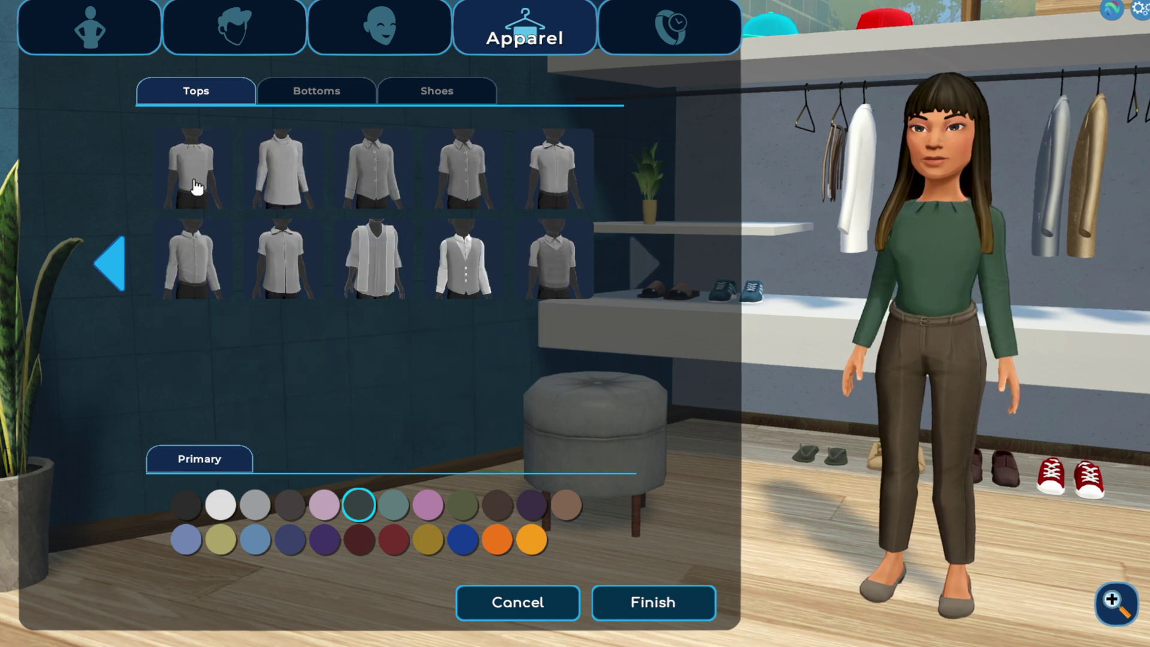
{"action": "left_click", "coordinate": [308, 183]}
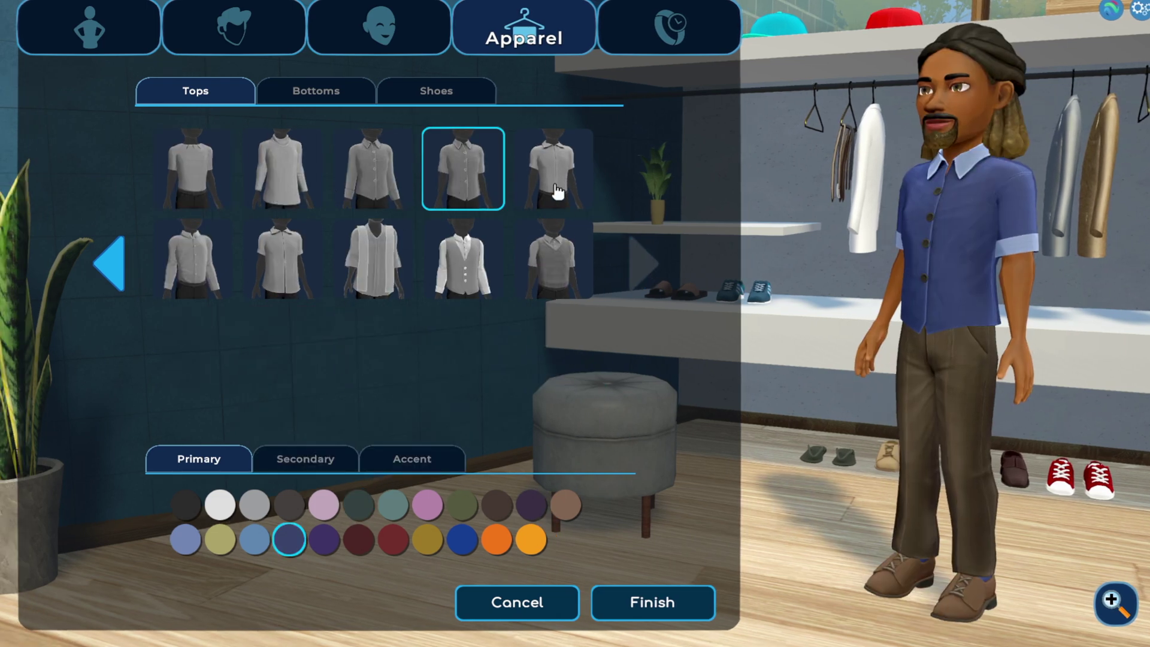
{"action": "left_click", "coordinate": [552, 184]}
{"action": "left_click", "coordinate": [206, 264]}
{"action": "left_click", "coordinate": [297, 279]}
{"action": "left_click", "coordinate": [398, 280]}
{"action": "left_click", "coordinate": [469, 297]}
{"action": "left_click", "coordinate": [566, 274]}
{"action": "left_click", "coordinate": [462, 293]}
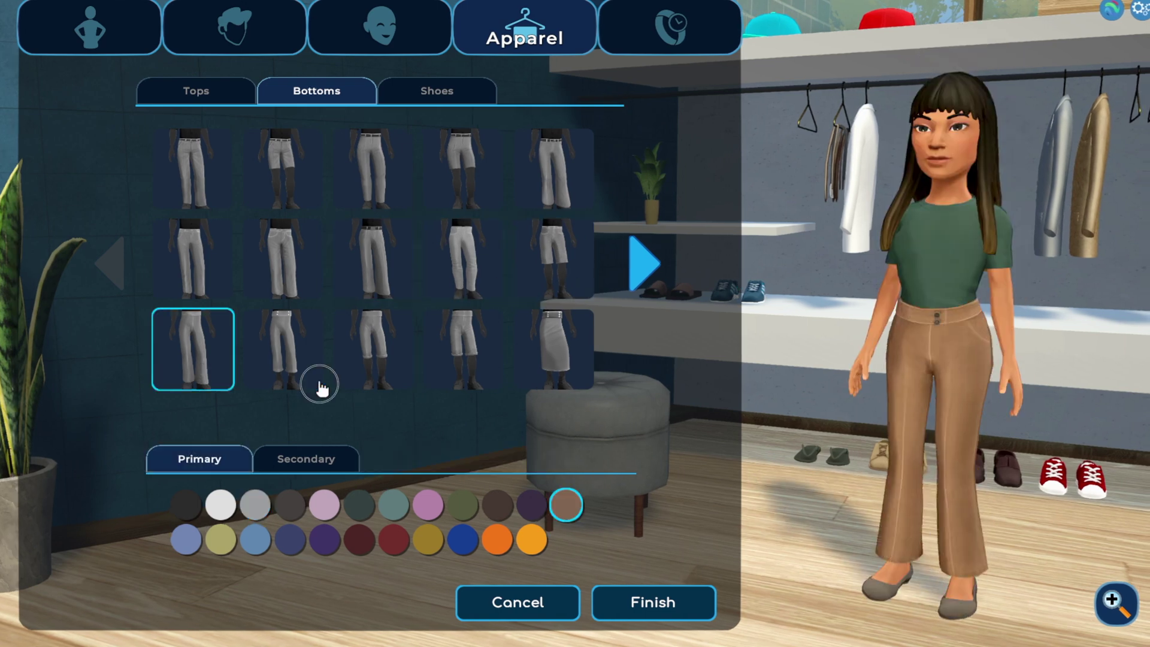
Step: Put a skirt on the avatar and try two other skirts from the next page of bottoms
{"action": "left_click", "coordinate": [578, 378]}
{"action": "left_click", "coordinate": [642, 262]}
{"action": "left_click", "coordinate": [213, 185]}
{"action": "left_click", "coordinate": [296, 185]}
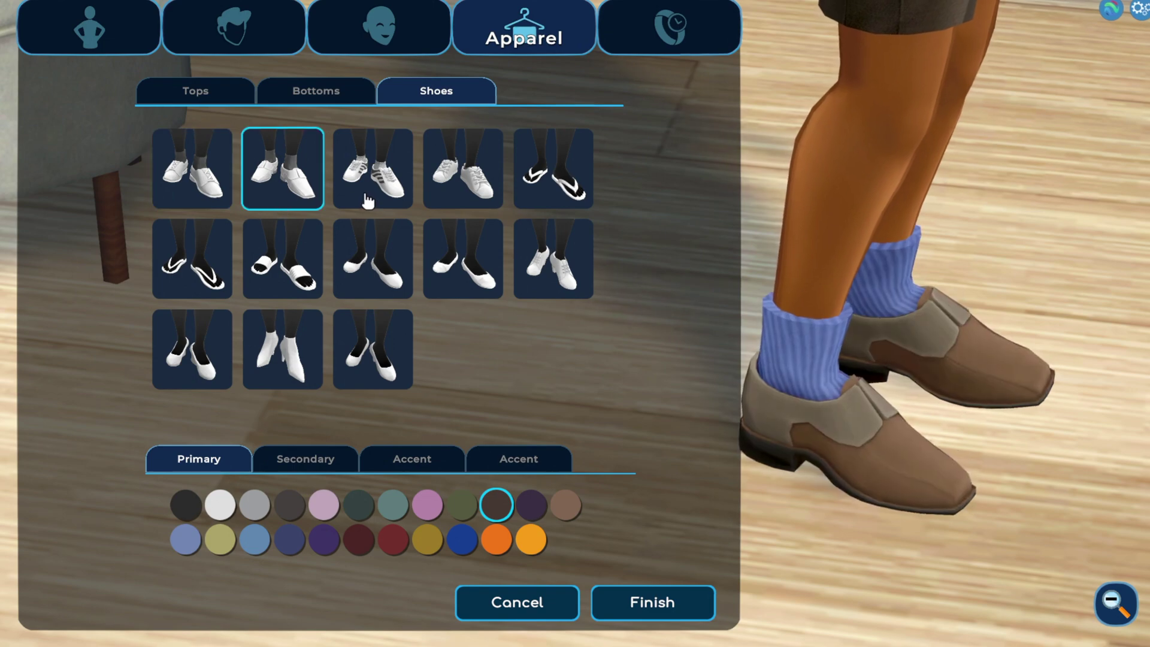
Step: Try boots, wedges, ankle boots, flats, loafers and flip-flops, ending in slide sandals, then a fedora
{"action": "left_click", "coordinate": [561, 268]}
{"action": "left_click", "coordinate": [179, 359]}
{"action": "left_click", "coordinate": [276, 349]}
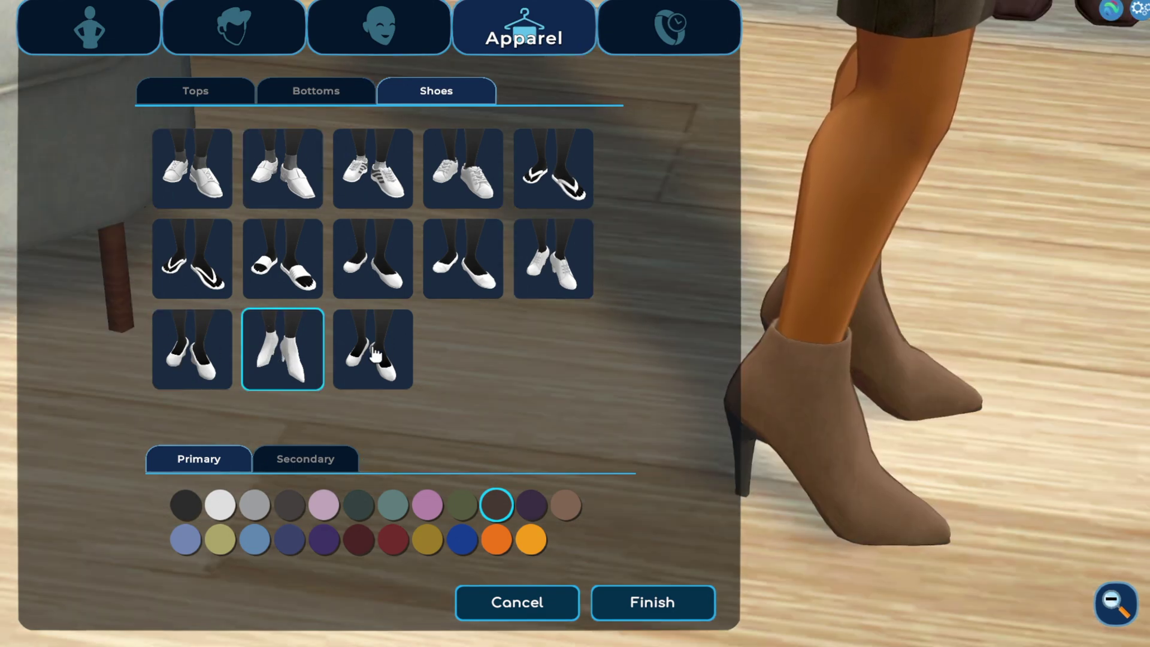
{"action": "left_click", "coordinate": [372, 264]}
{"action": "left_click", "coordinate": [475, 276]}
{"action": "left_click", "coordinate": [283, 173]}
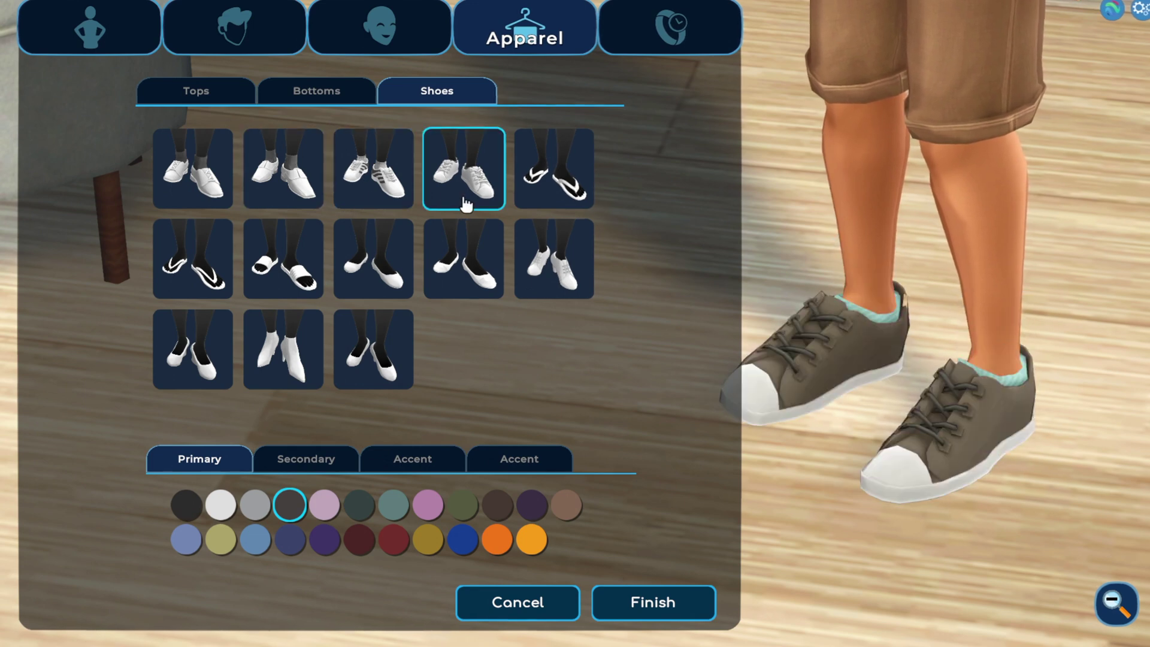
{"action": "left_click", "coordinate": [554, 206]}
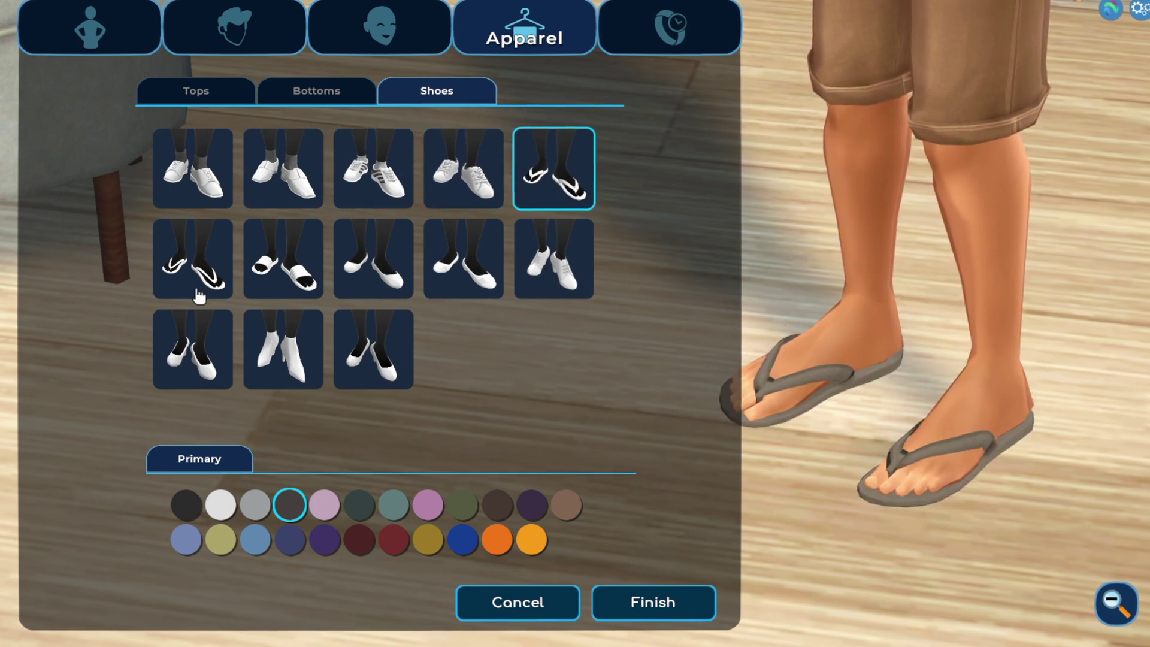
{"action": "left_click", "coordinate": [283, 281]}
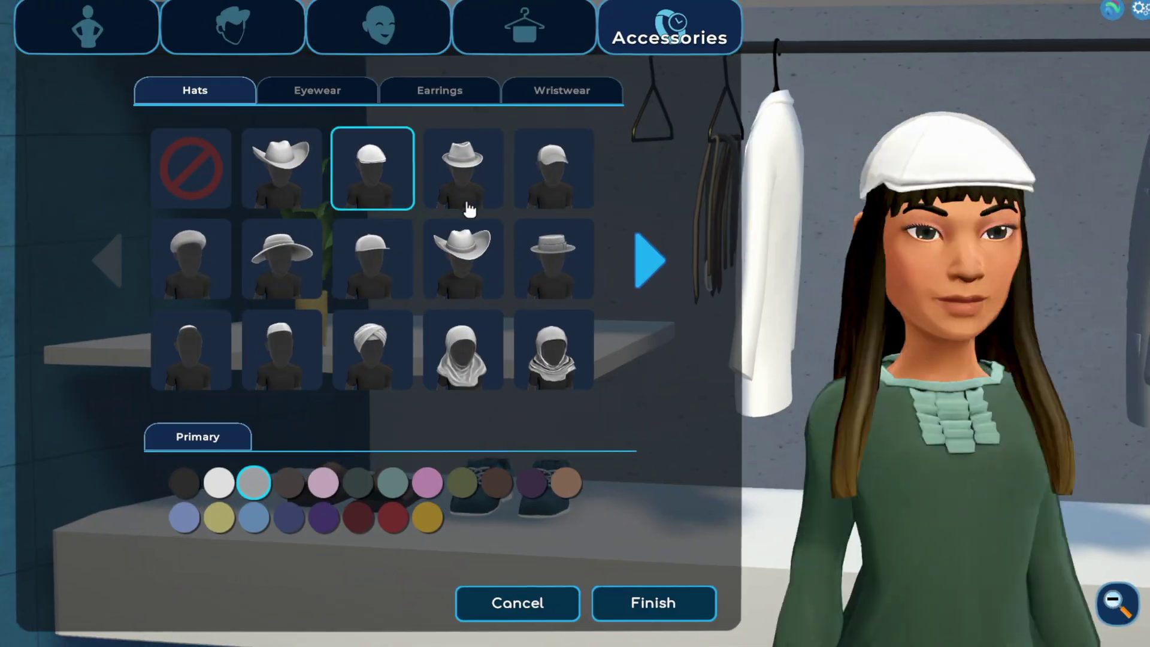
{"action": "left_click", "coordinate": [468, 204]}
Step: Try a baseball cap, a beret and a wide-brim sun hat on the avatar
{"action": "left_click", "coordinate": [552, 174]}
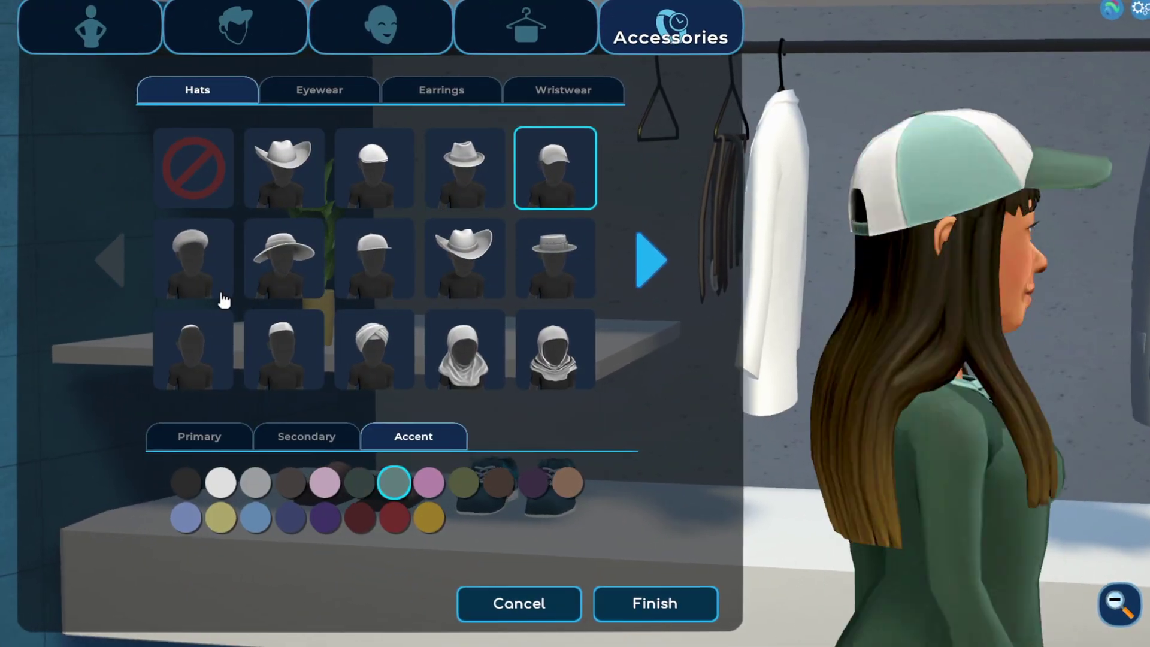
{"action": "left_click", "coordinate": [218, 286]}
{"action": "left_click", "coordinate": [282, 263]}
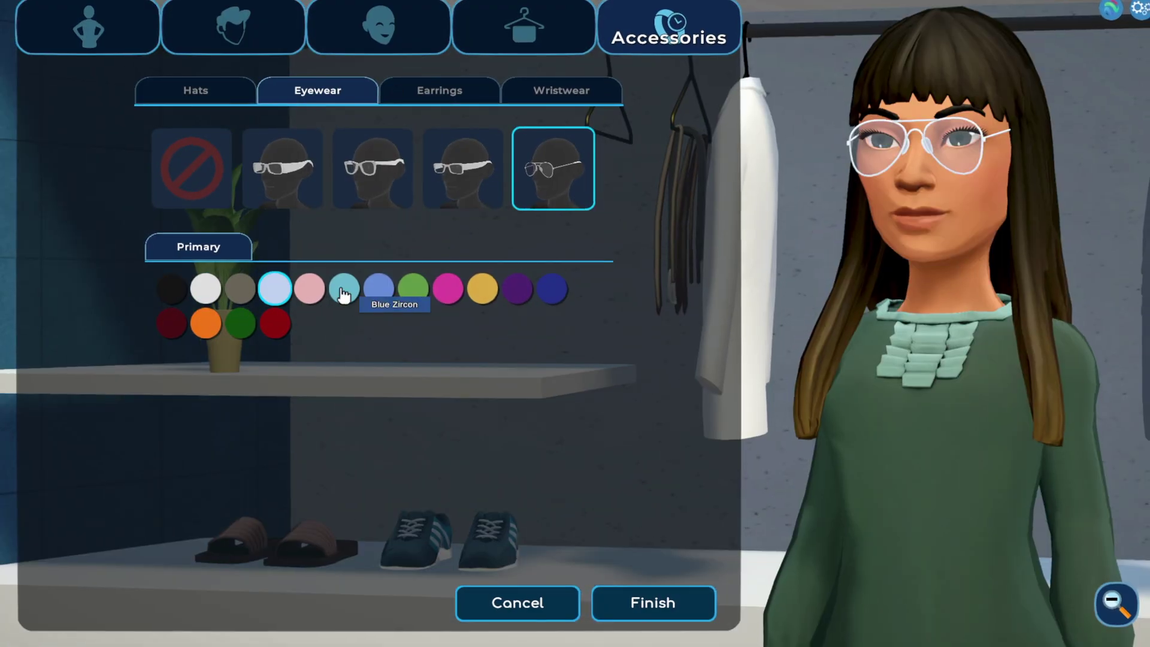
Step: Make the glasses dark navy blue, add a bowtie and put on a wristwatch
{"action": "left_click", "coordinate": [552, 289]}
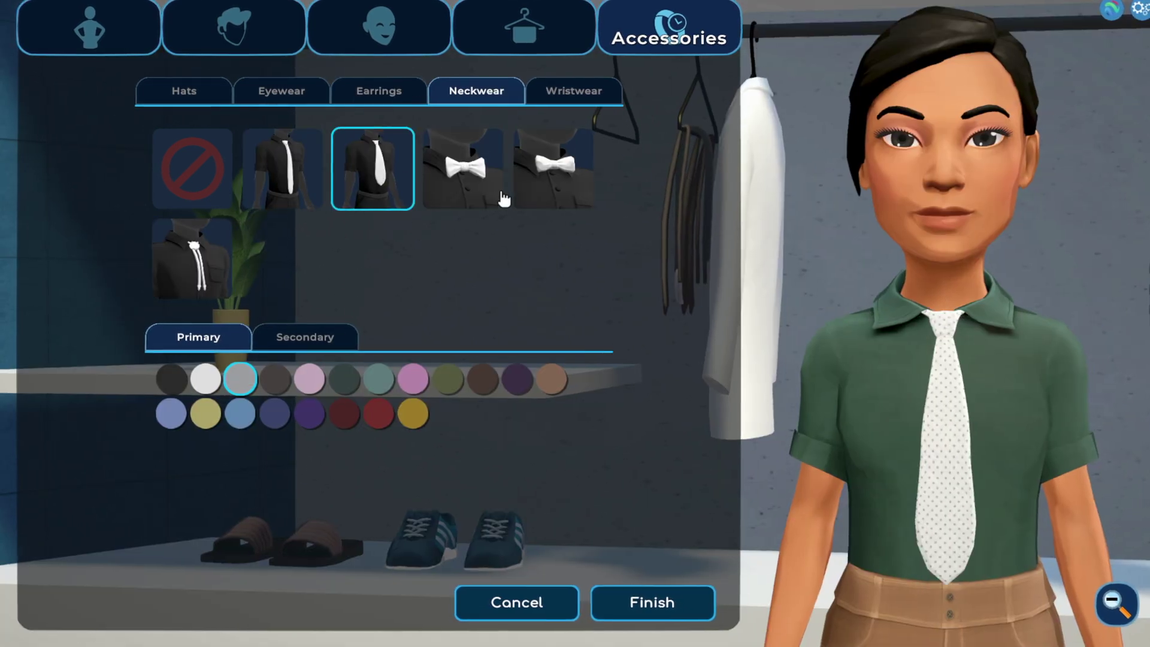
{"action": "left_click", "coordinate": [554, 180]}
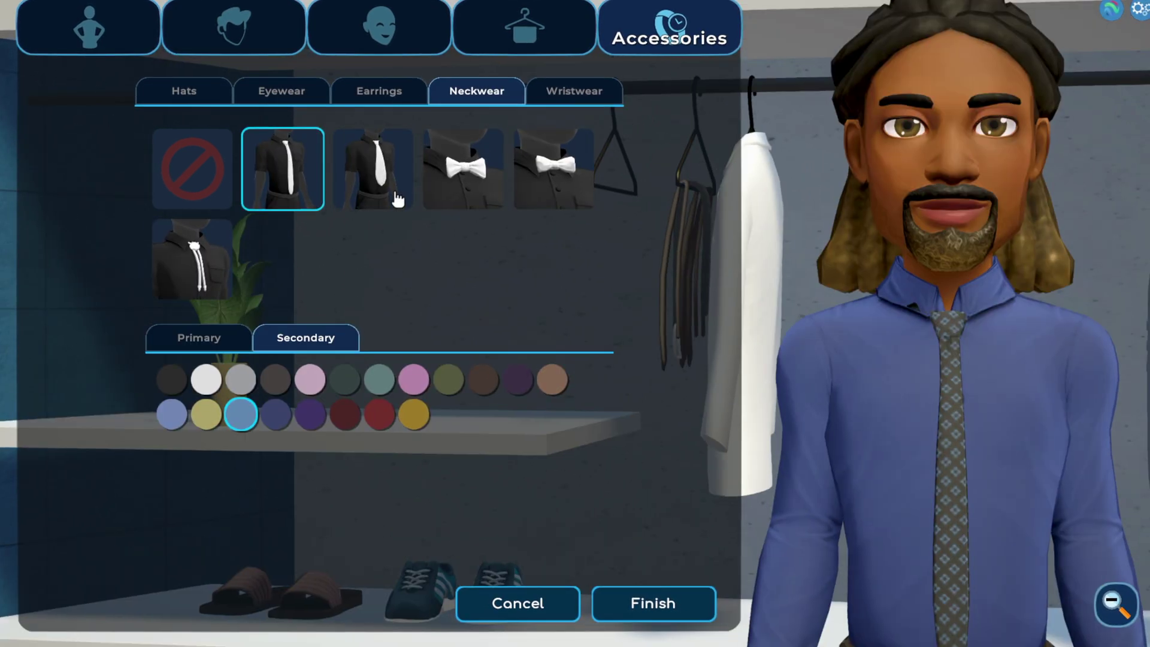
{"action": "left_click", "coordinate": [493, 204]}
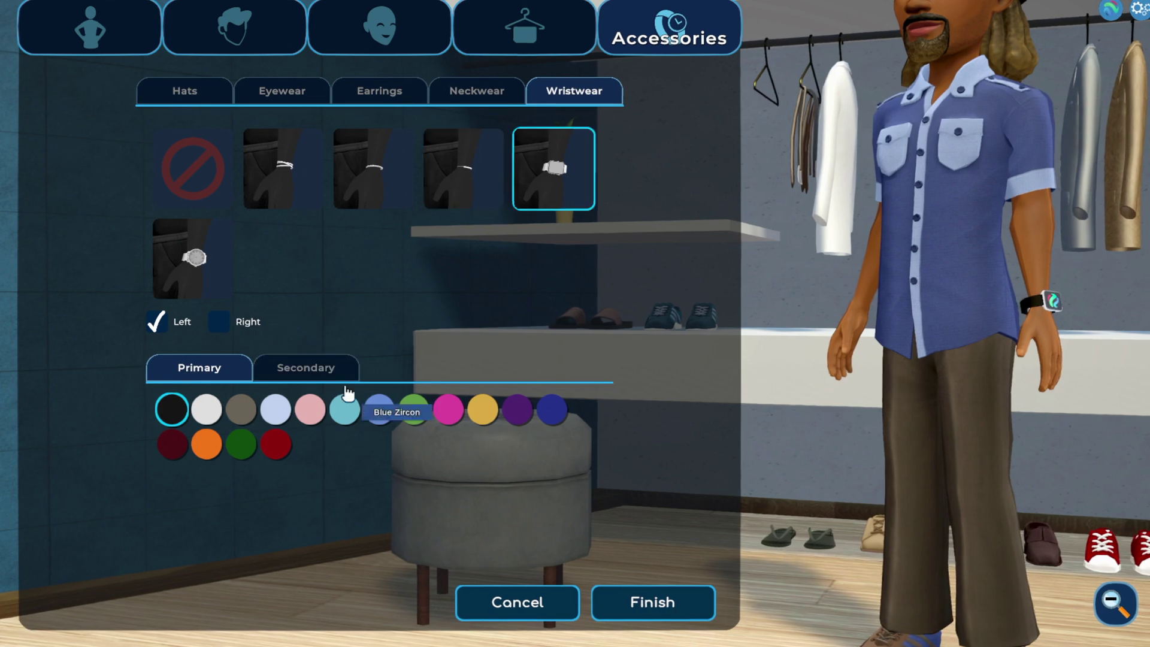
{"action": "left_click", "coordinate": [211, 288]}
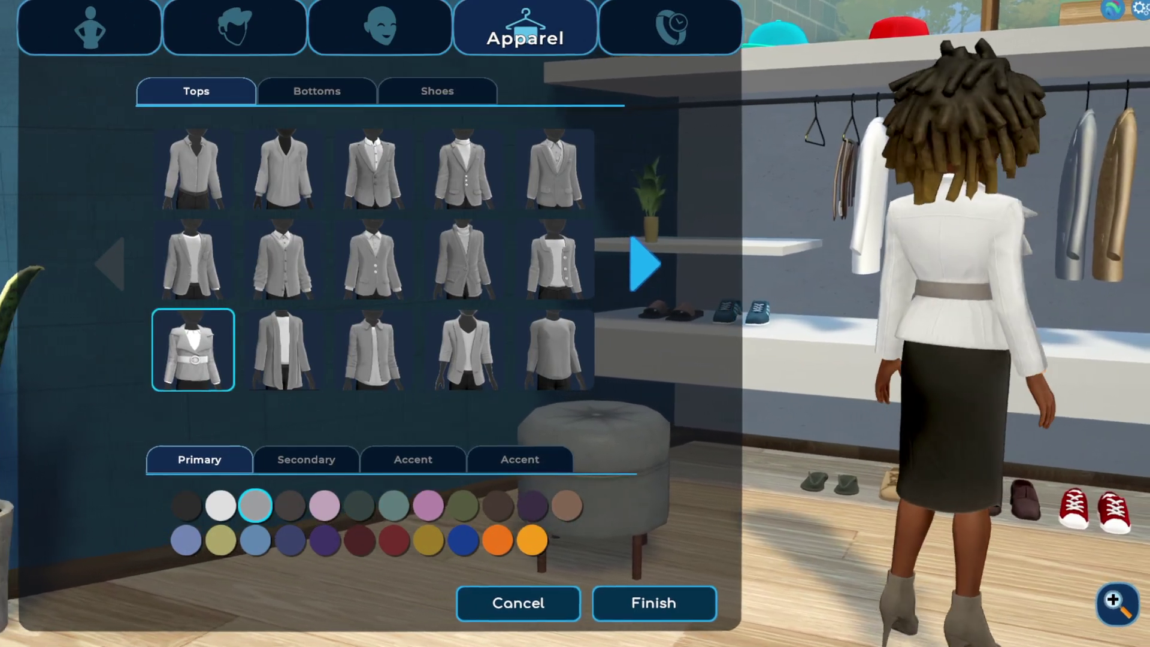
Step: Finish the avatar editor to keep the new look and return to the lobby
{"action": "left_click", "coordinate": [698, 601]}
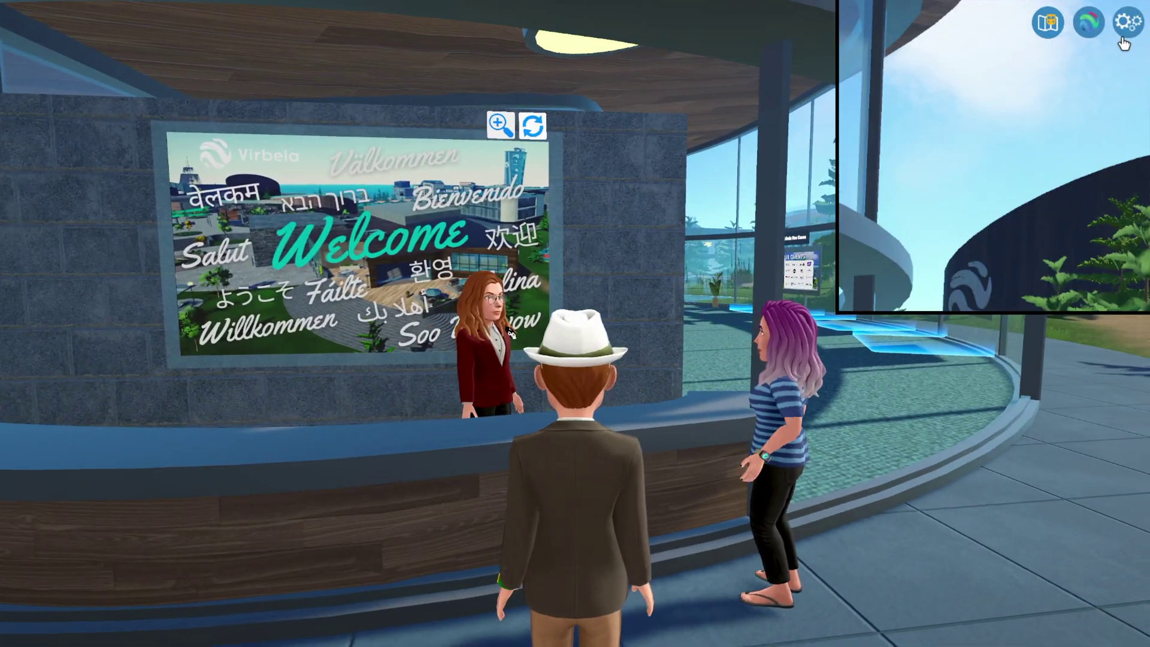
{"action": "left_click", "coordinate": [1123, 25]}
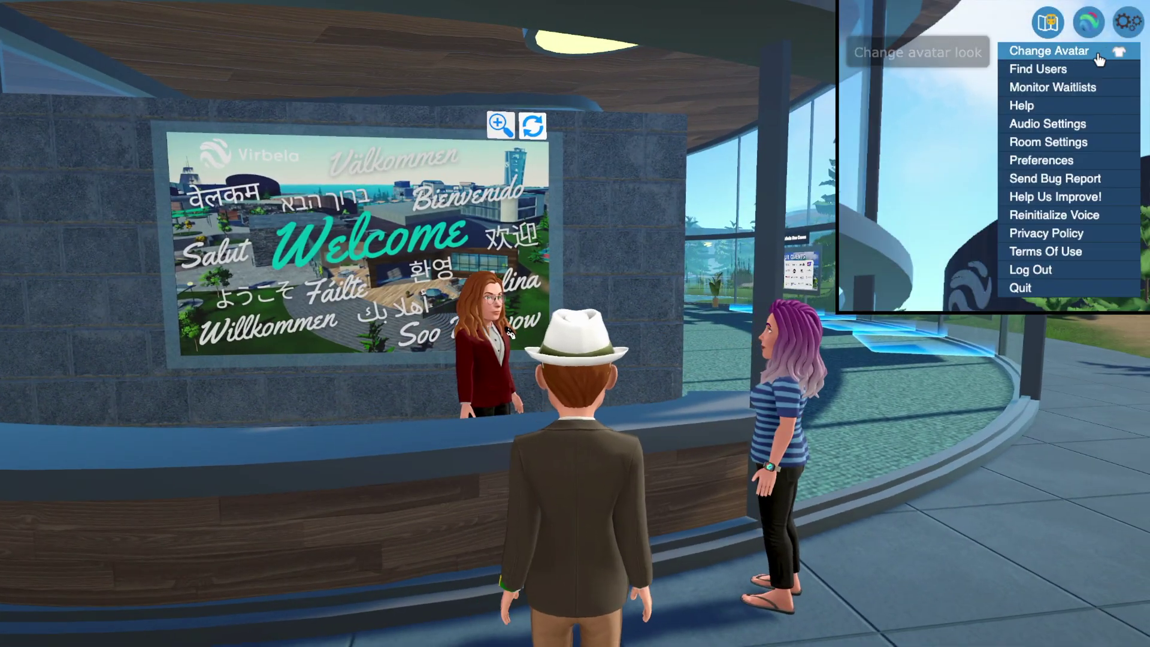